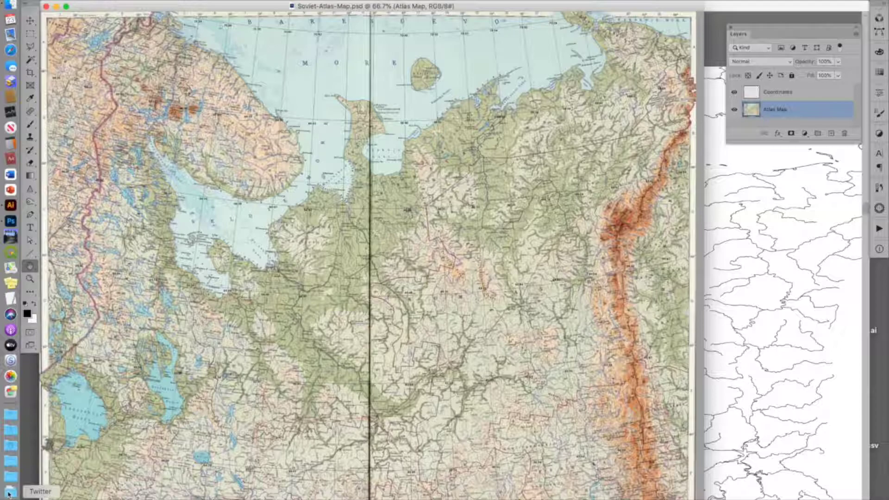
Step: Select the Coordinates layer above the atlas map
left_click(481, 86, "super")
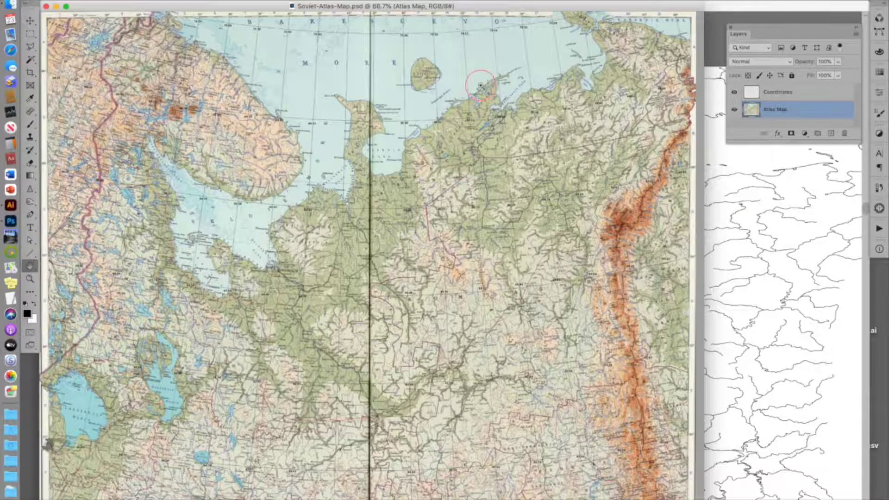
left_click_drag(480, 86, 525, 156)
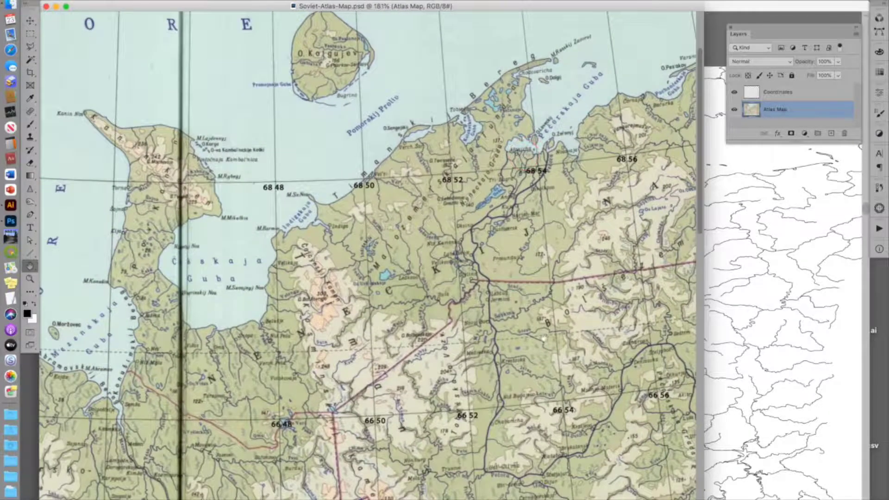
scroll(542, 340, "right", 5)
scroll(542, 340, "down", 5)
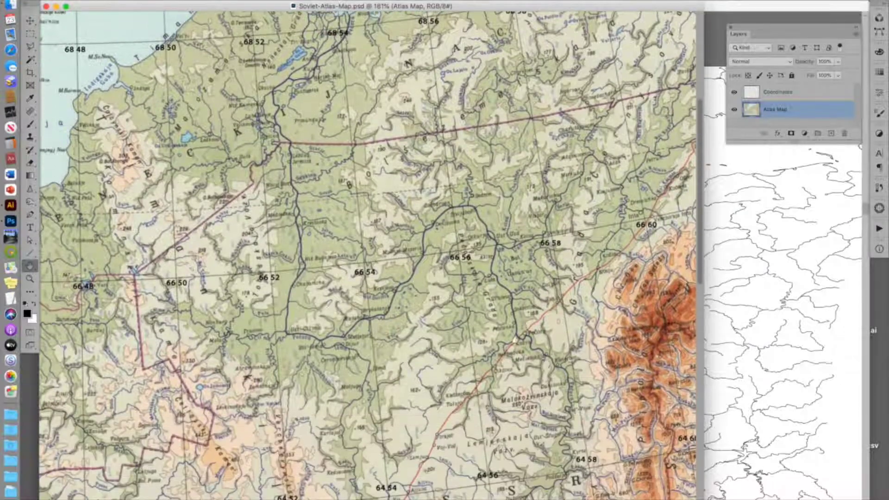
left_click(496, 337, "super")
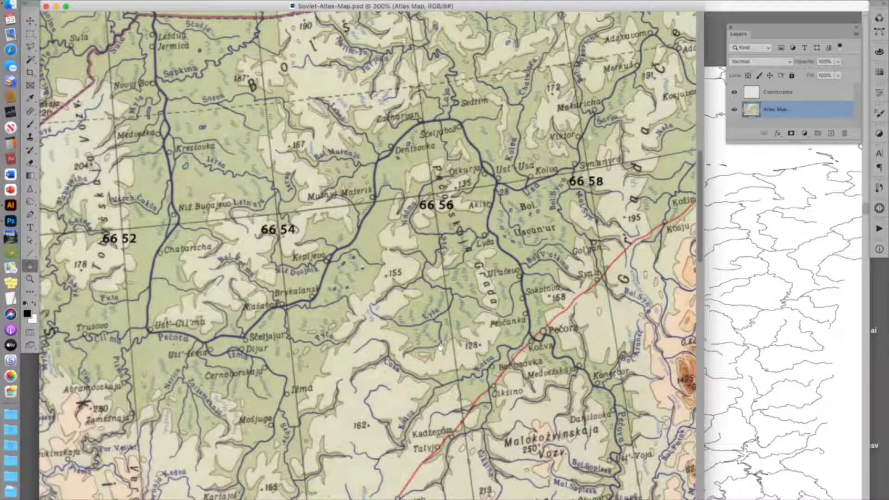
scroll(440, 348, "down", 3)
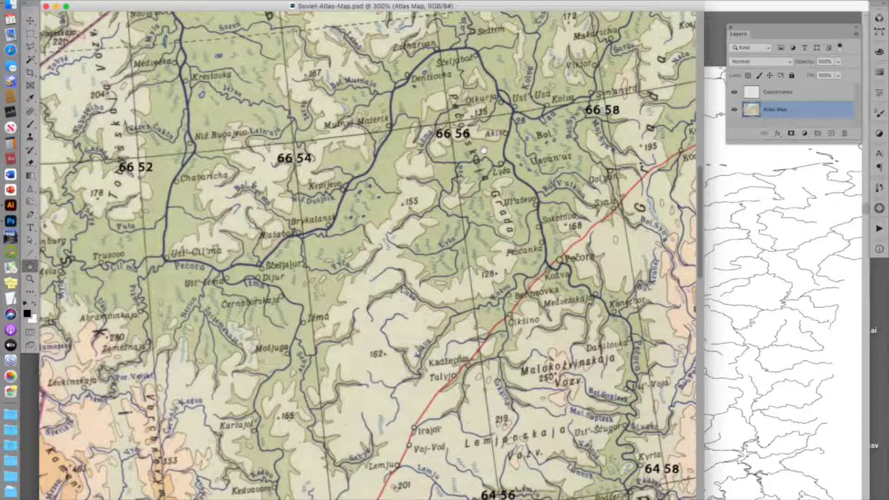
left_click(740, 95)
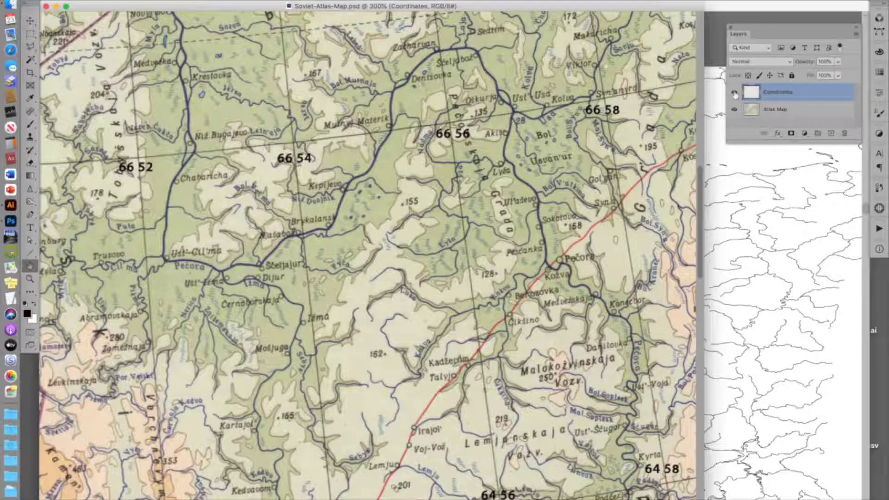
left_click(735, 95)
left_click(736, 94)
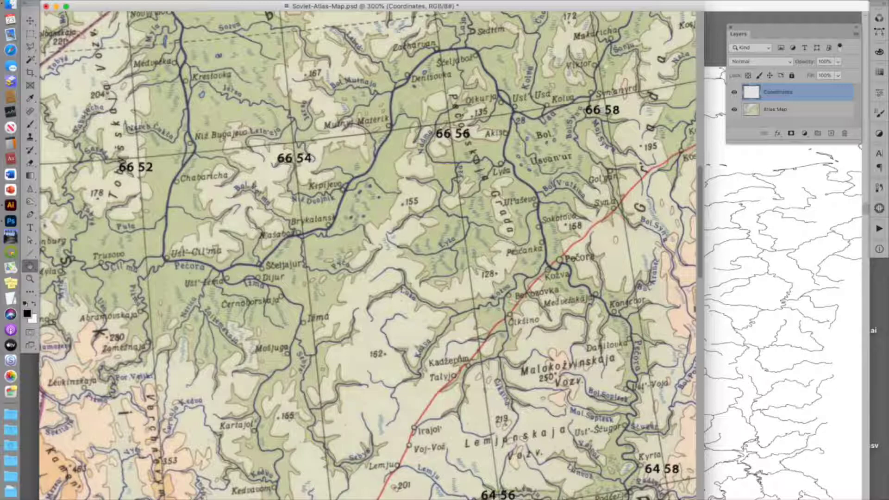
Step: Open the GI: Georeference automation for the document
left_click(78, 0)
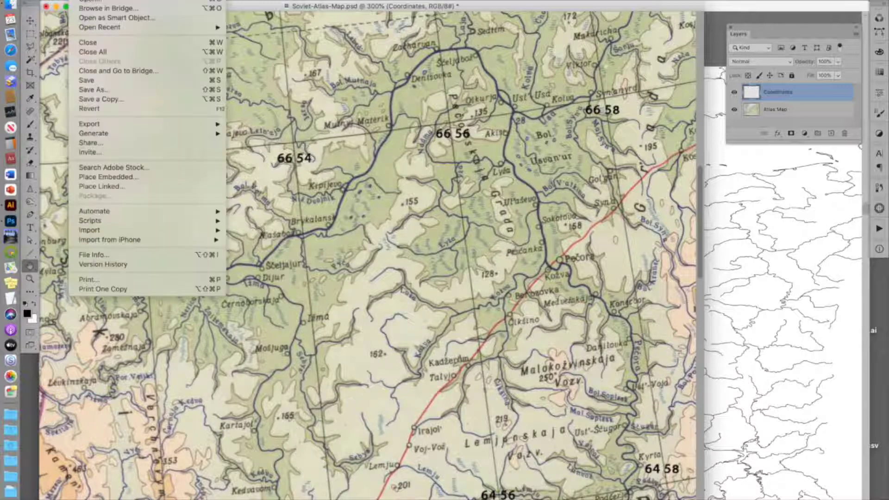
mouse_move(154, 211)
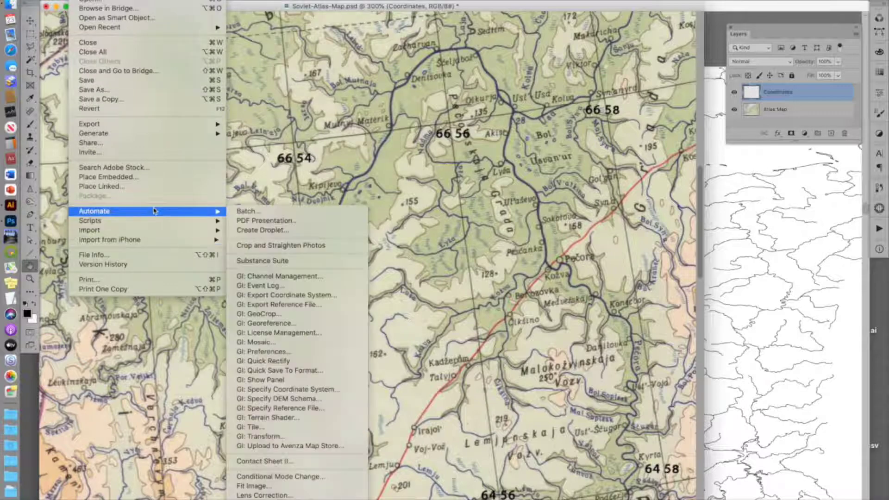
left_click(301, 326)
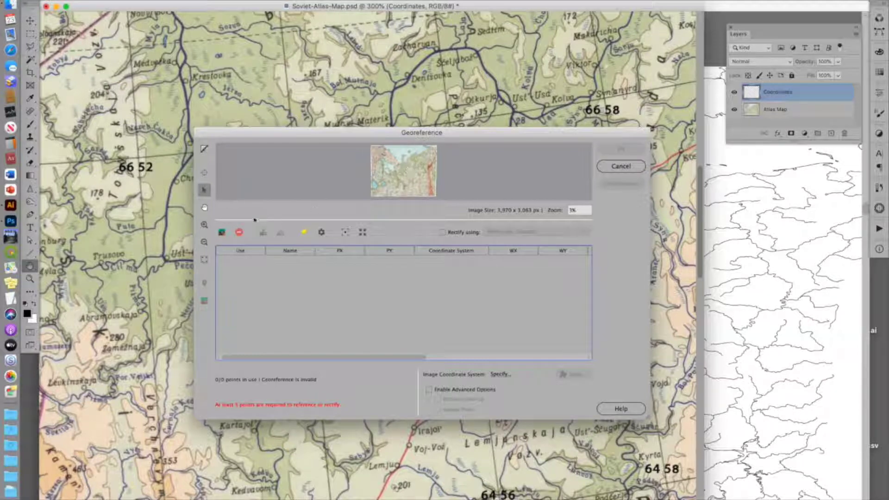
Step: Add a control point at the 70°34 graticule intersection and set its WGS 84 location to latitude 70, longitude 34
left_click(205, 224)
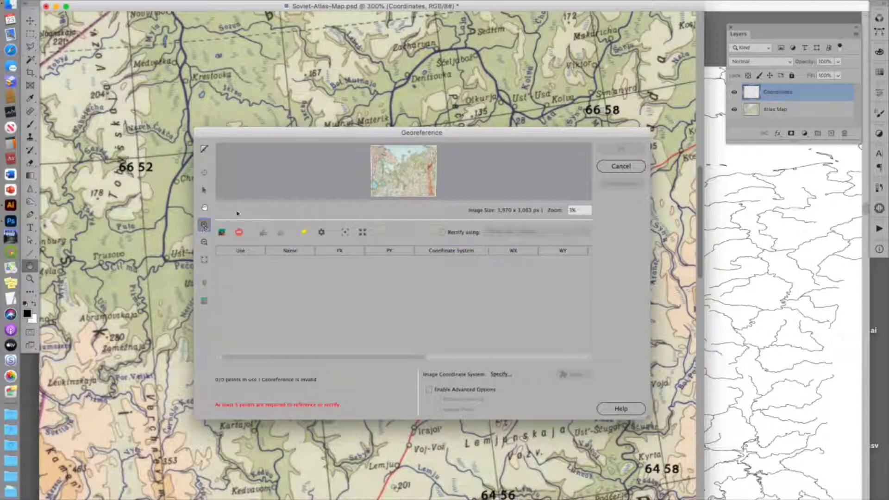
left_click(376, 149)
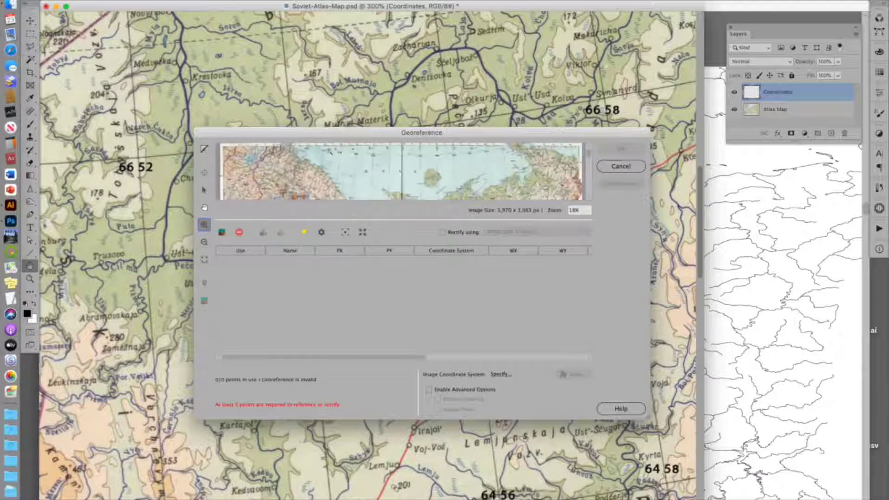
left_click(299, 145)
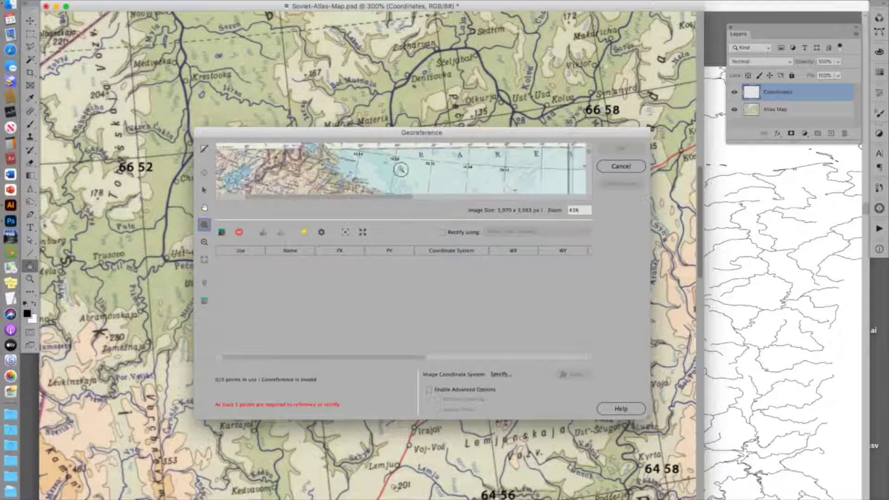
left_click(397, 166)
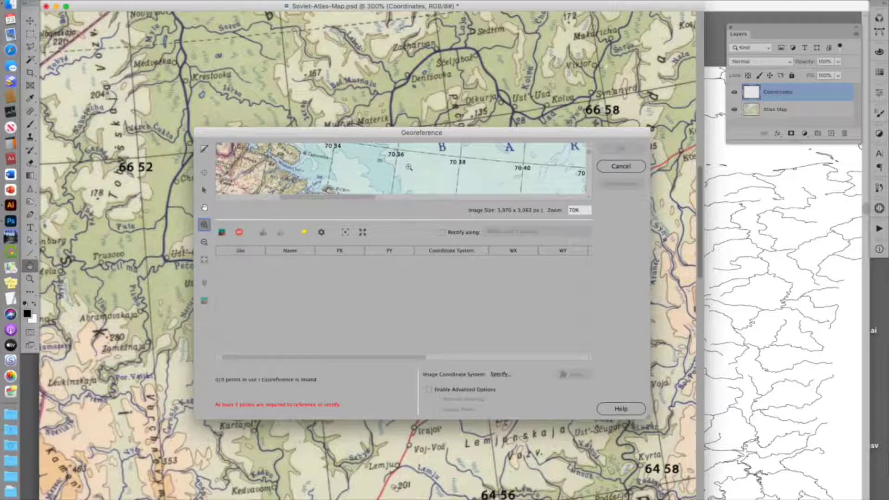
left_click(408, 166)
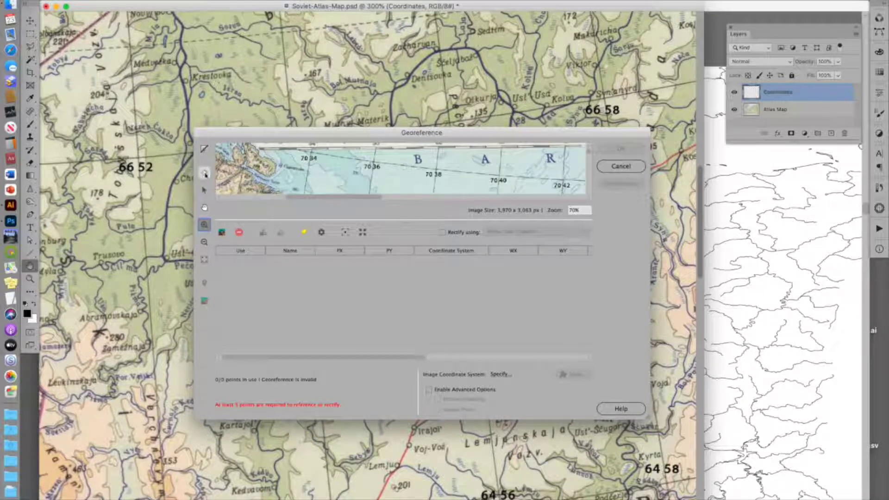
left_click(205, 173)
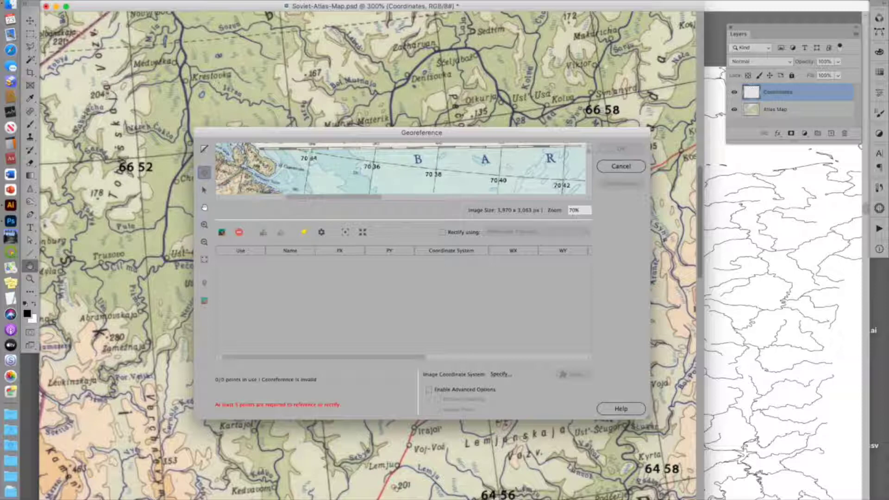
left_click(311, 158)
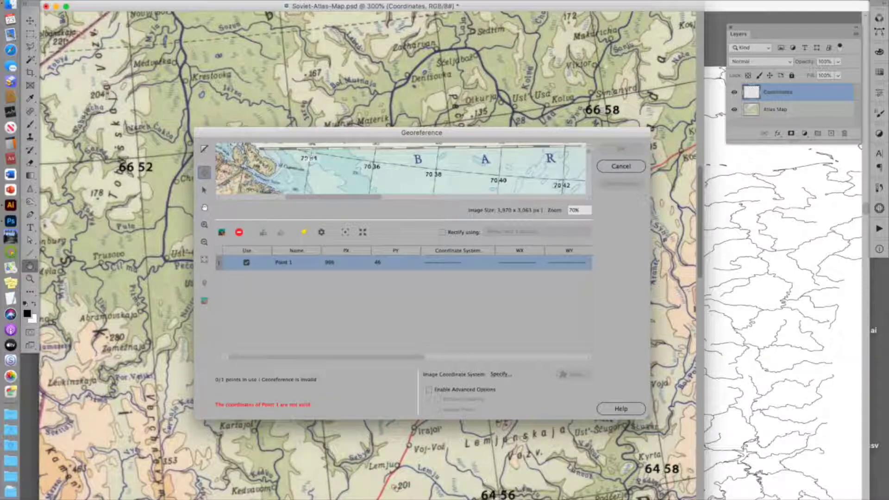
double_click(455, 265)
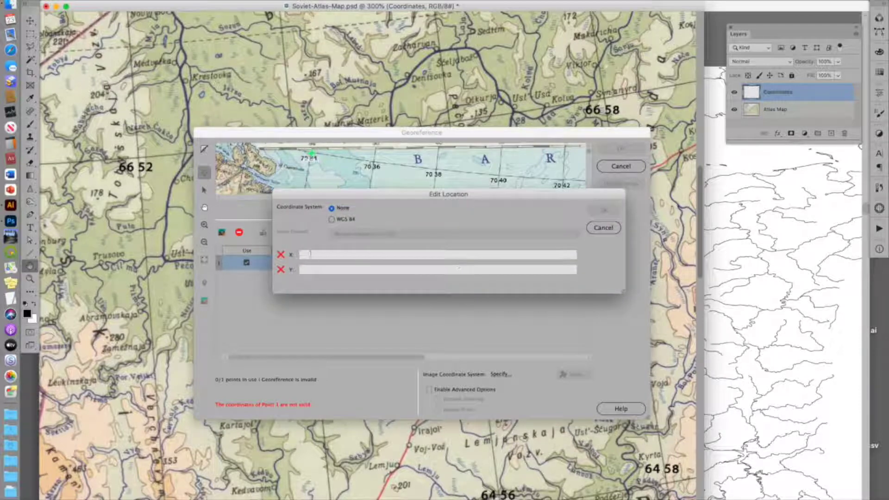
left_click(342, 220)
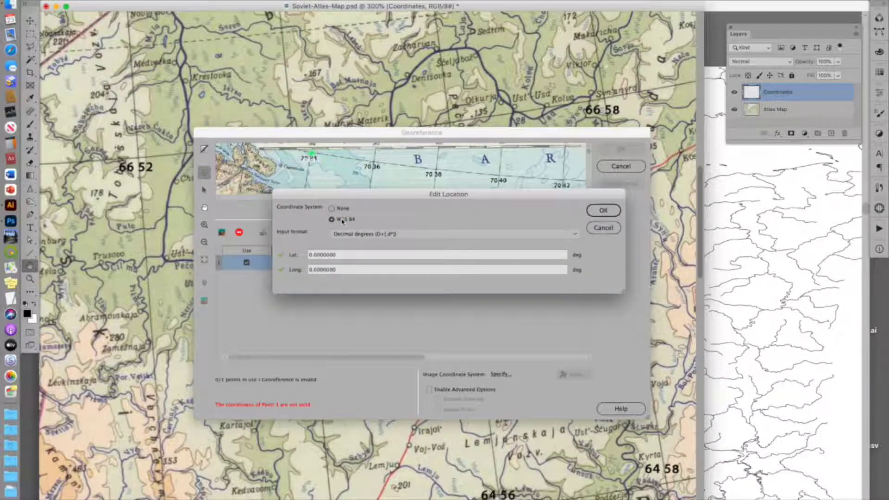
left_click(339, 255)
left_click_drag(340, 255, 295, 256)
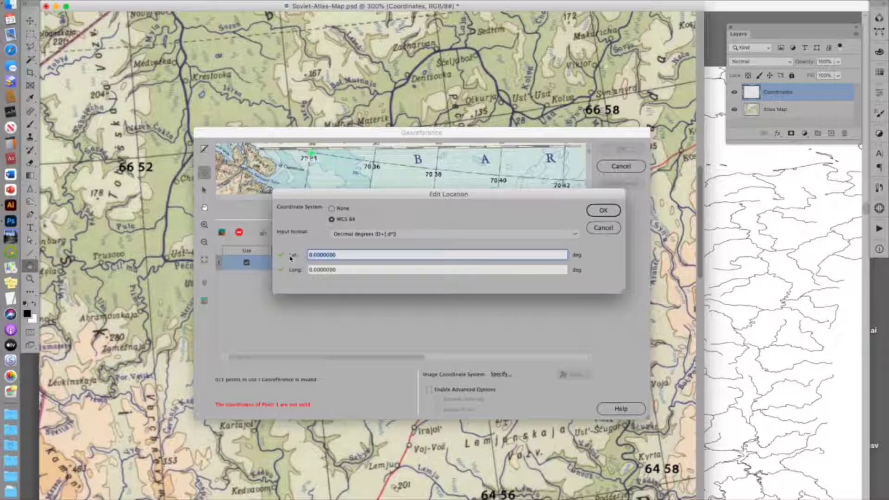
key("BackSpace")
type("70")
key("Tab")
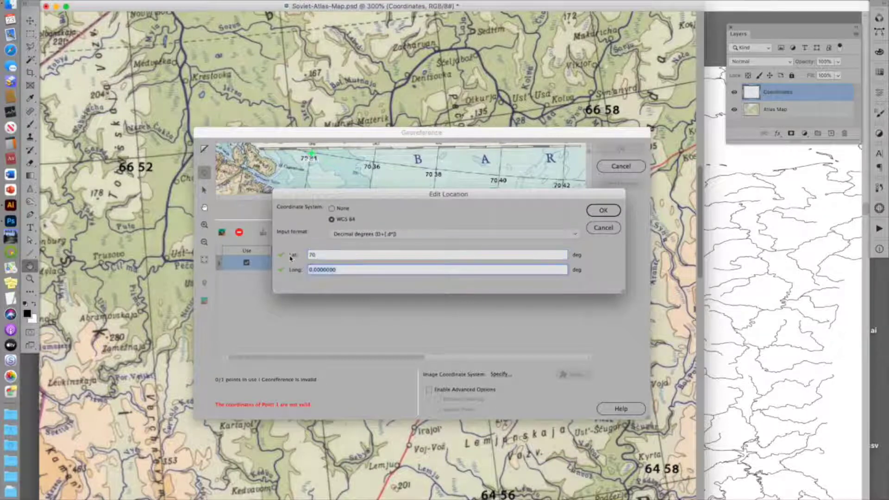
type("34")
left_click(600, 209)
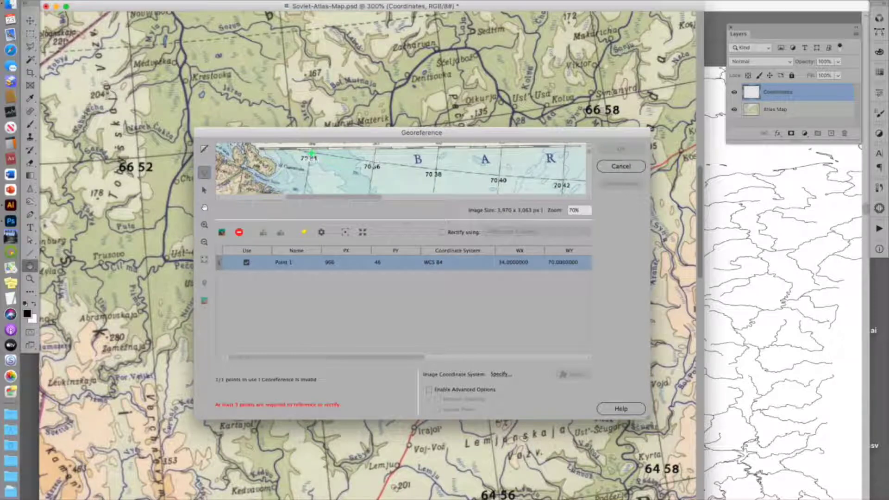
Step: Add a second control point at the 70°36 intersection with latitude 70 and longitude 36
left_click(374, 164)
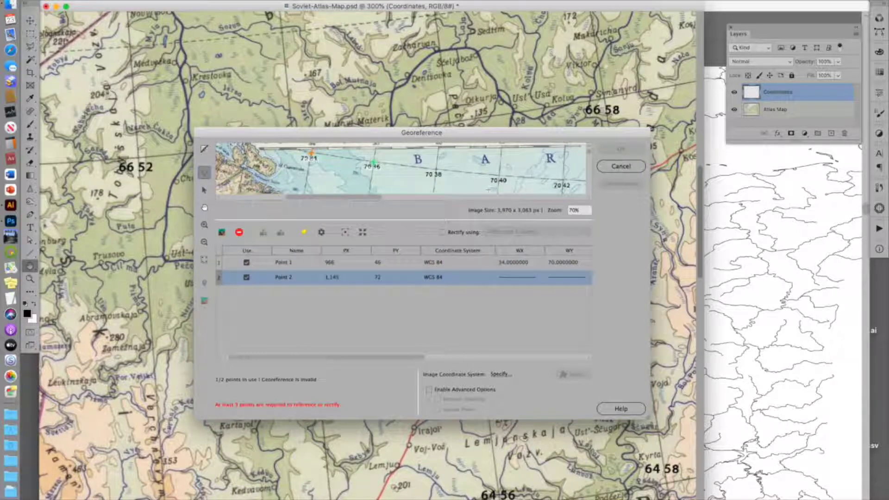
double_click(483, 279)
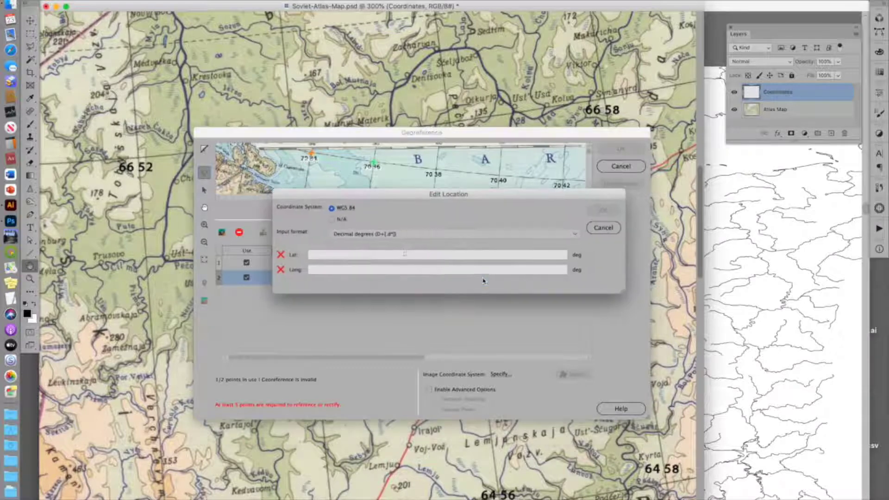
left_click(314, 256)
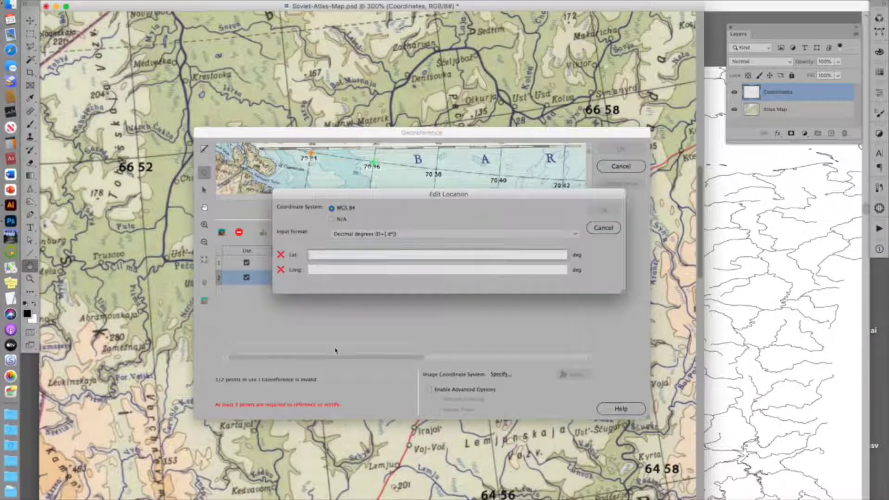
type("70")
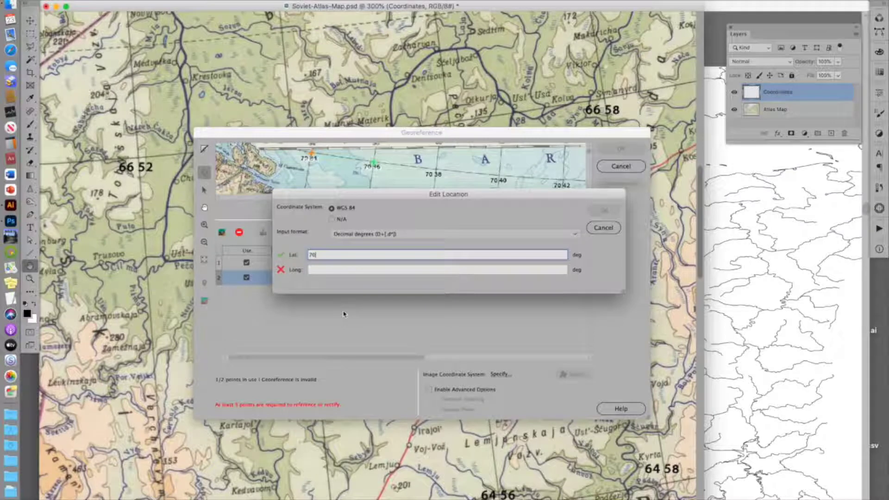
key("Tab")
type("36")
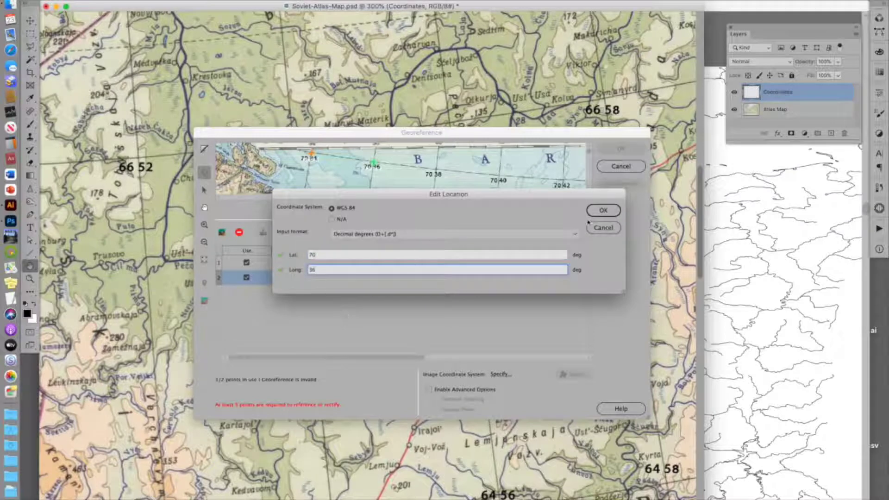
left_click(596, 214)
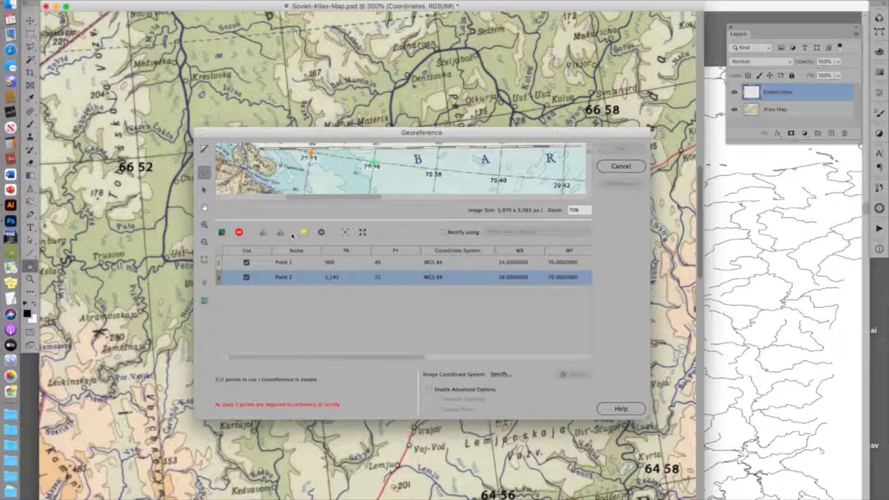
Step: Import control points from the Soviet-Atlas-Map.csv file on the Desktop
left_click(263, 232)
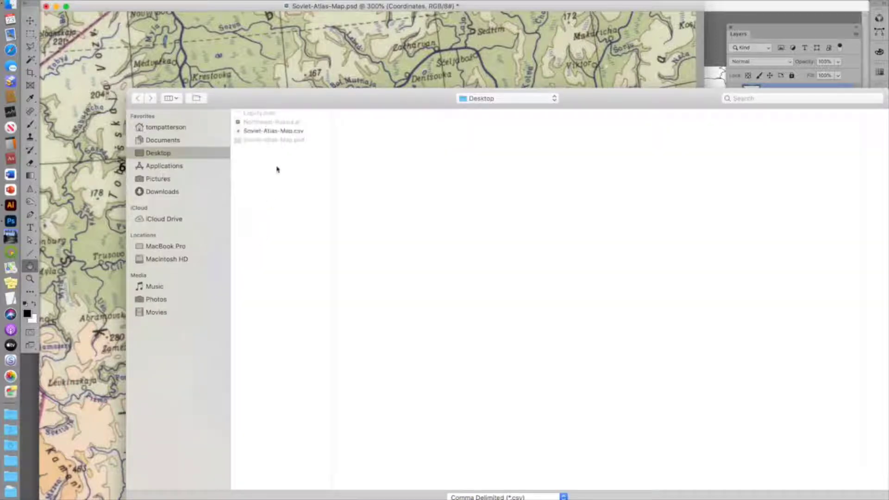
double_click(287, 132)
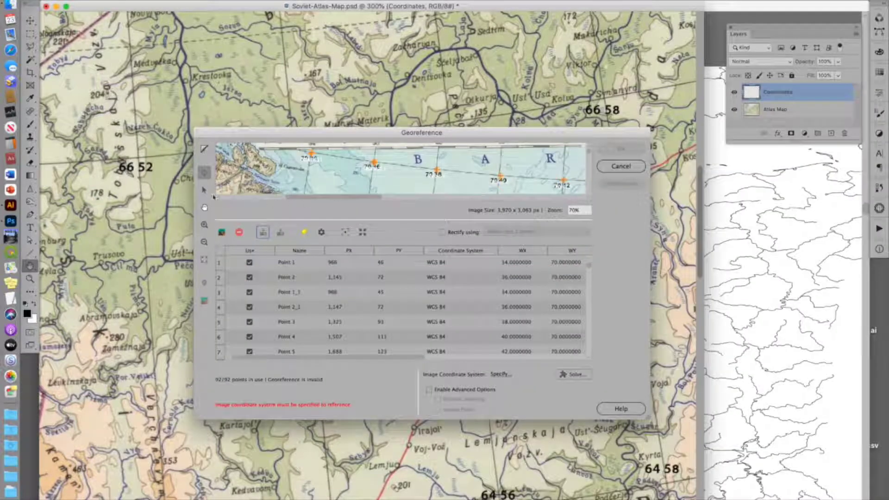
Step: Zoom out the georeference preview to examine all the imported control points across the map
left_click(205, 242)
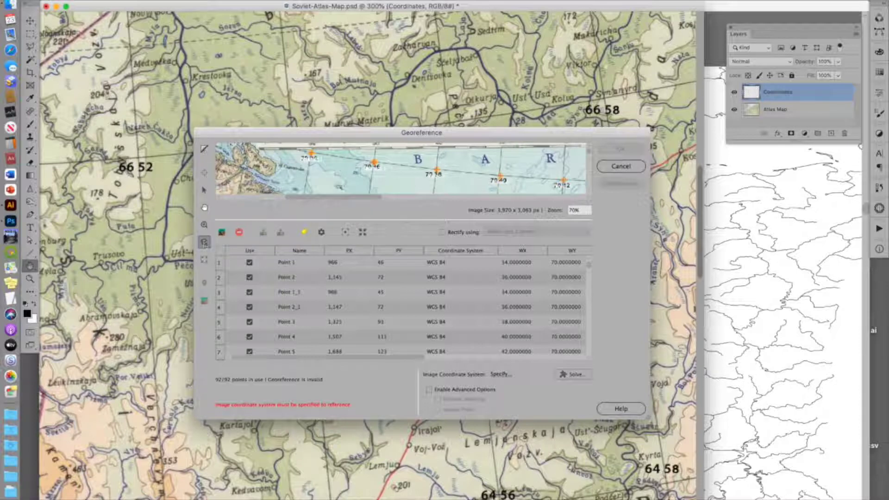
left_click(352, 175)
left_click(352, 175)
left_click(352, 175)
left_click(352, 175)
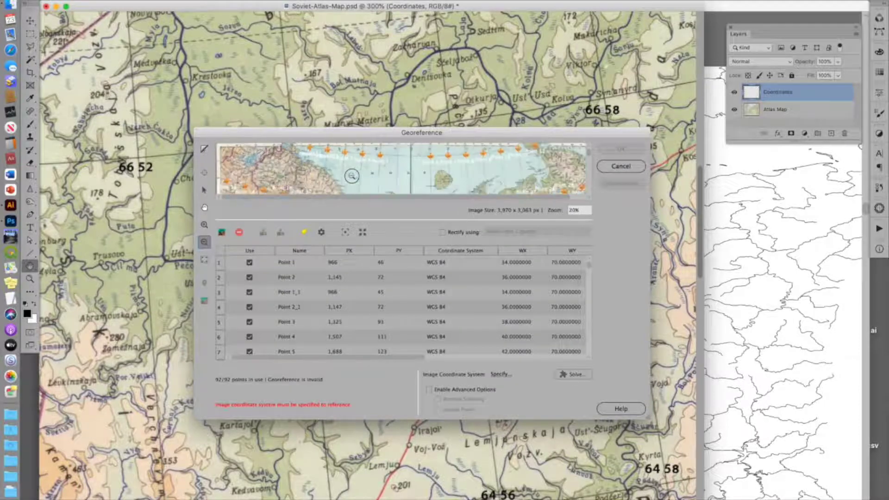
left_click(352, 176)
left_click(352, 176)
scroll(352, 176, "down", 5)
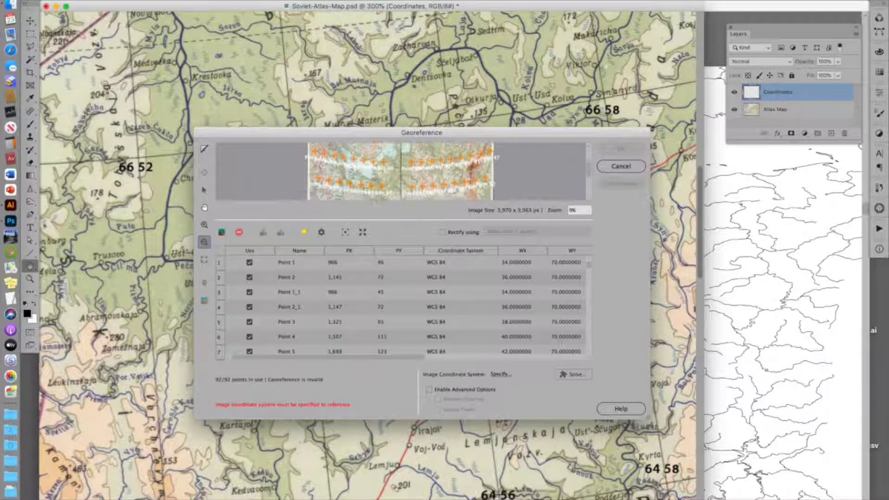
scroll(352, 176, "up", 5)
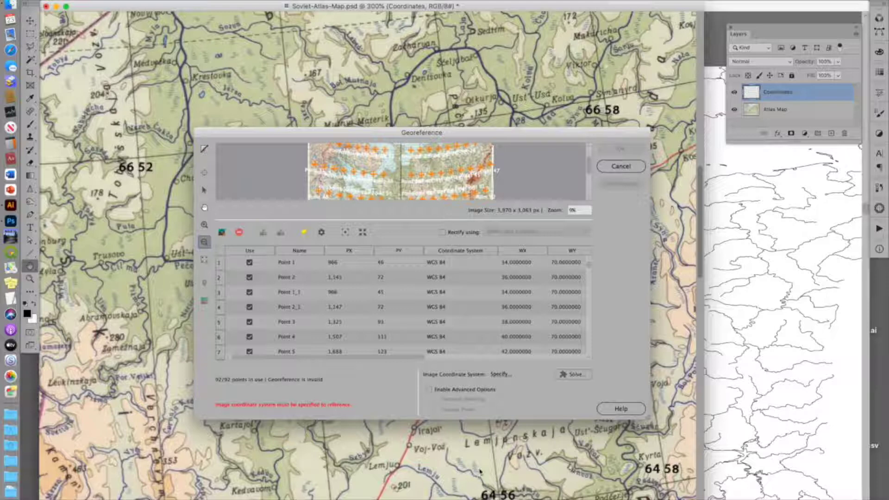
Step: Specify WGS 84 as the image coordinate system for the georeference
left_click(502, 376)
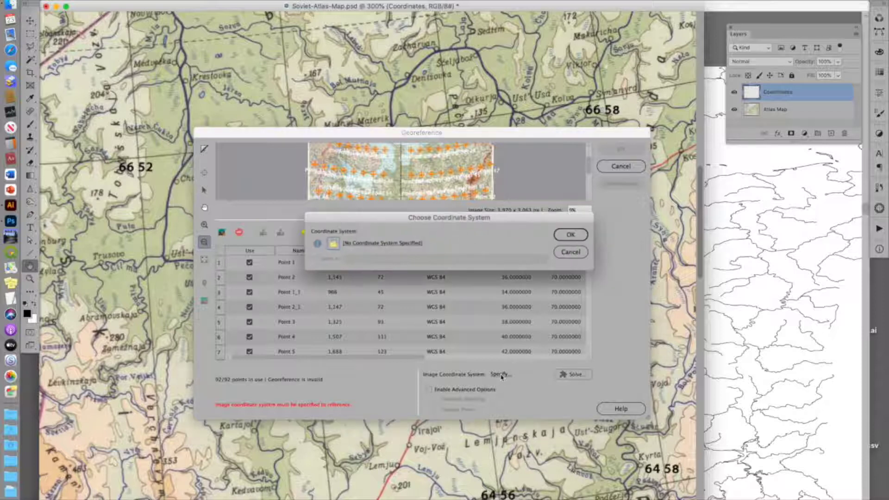
left_click(381, 247)
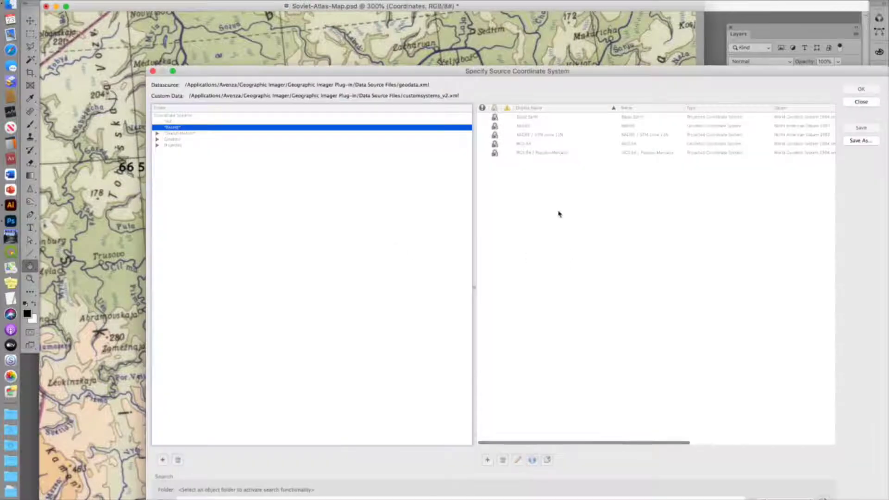
left_click(528, 144)
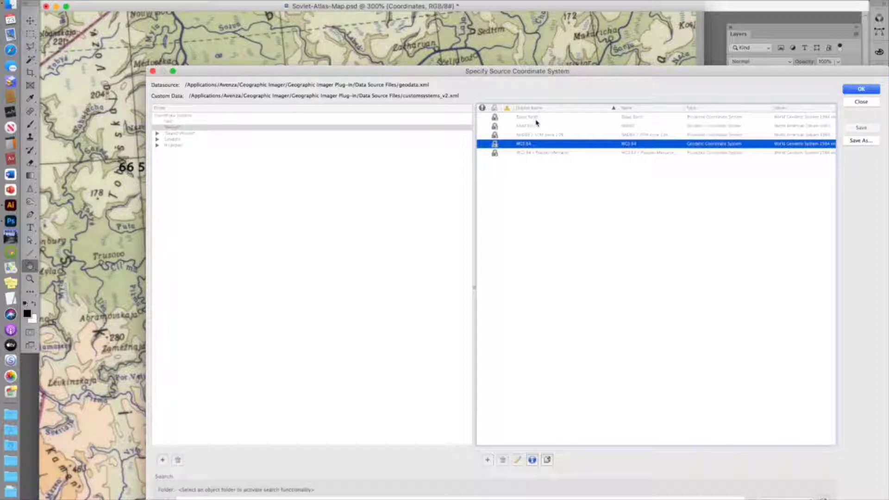
left_click(858, 89)
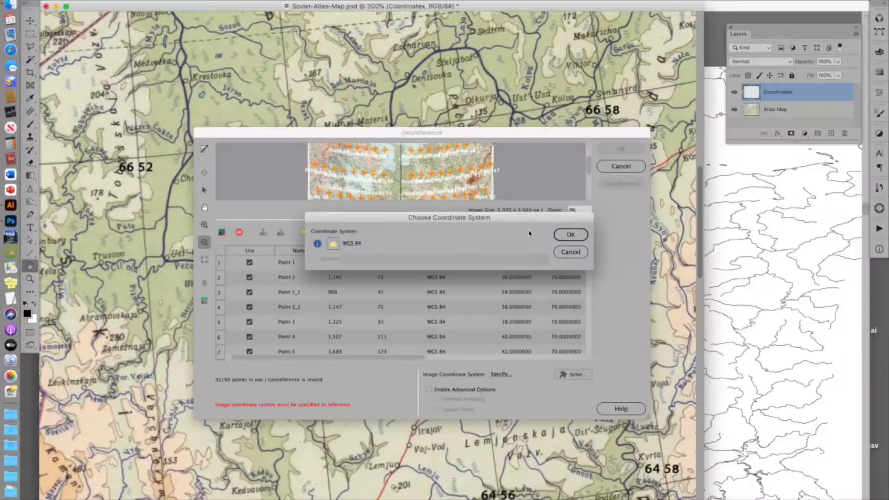
left_click(570, 235)
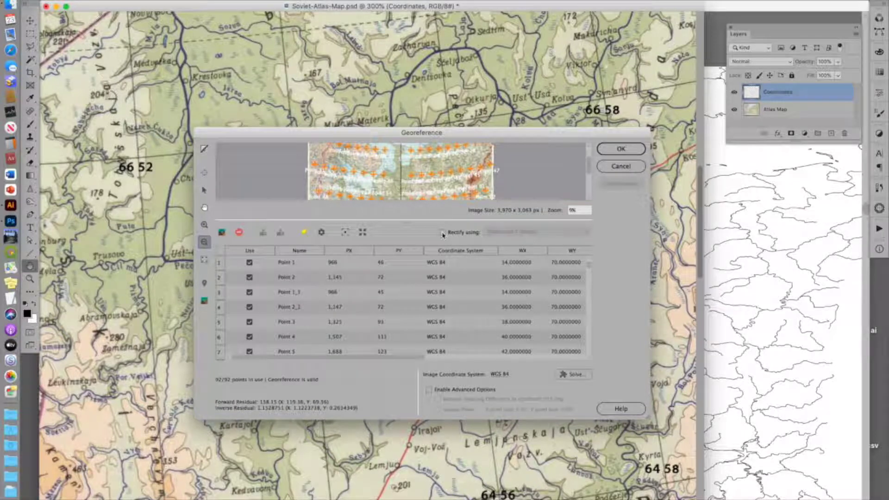
Step: Enable rectification using Quintic Polynomial (min 21 points) and transform the image into WGS 84
left_click(442, 234)
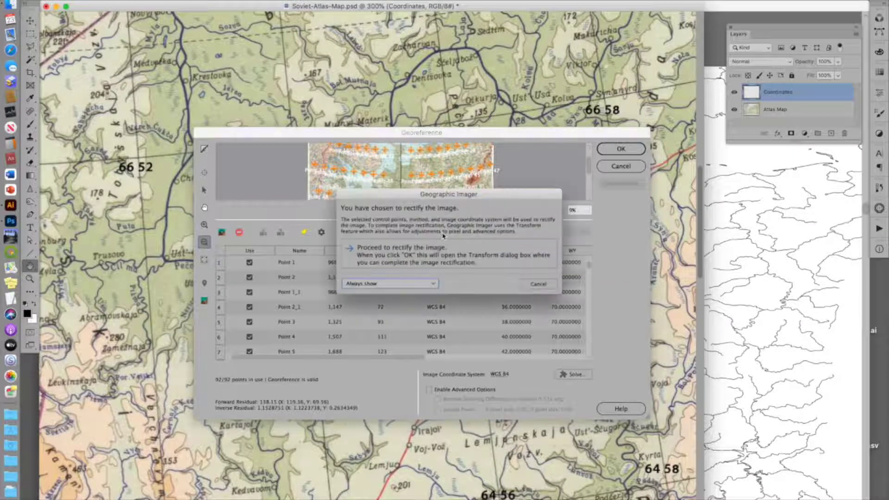
left_click(456, 255)
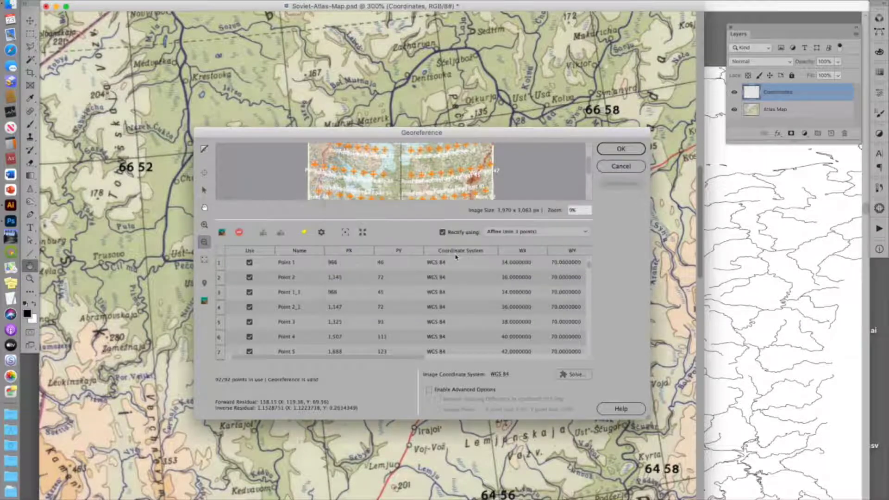
left_click(523, 233)
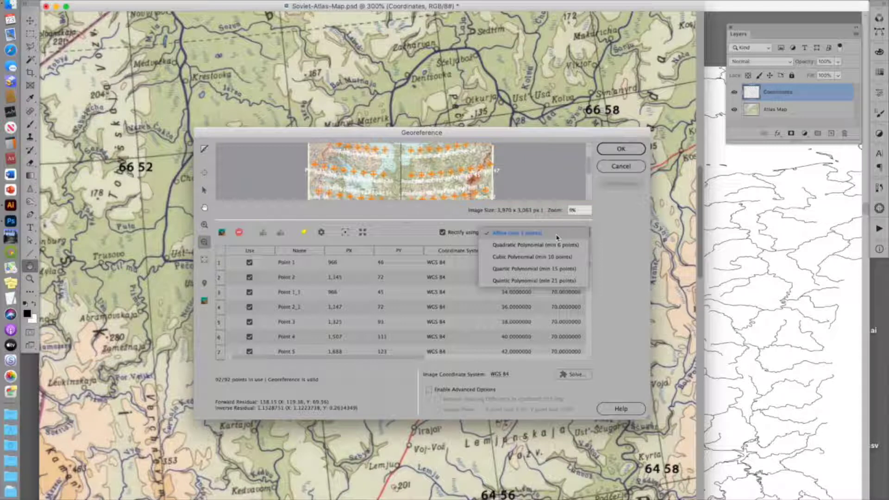
left_click(550, 284)
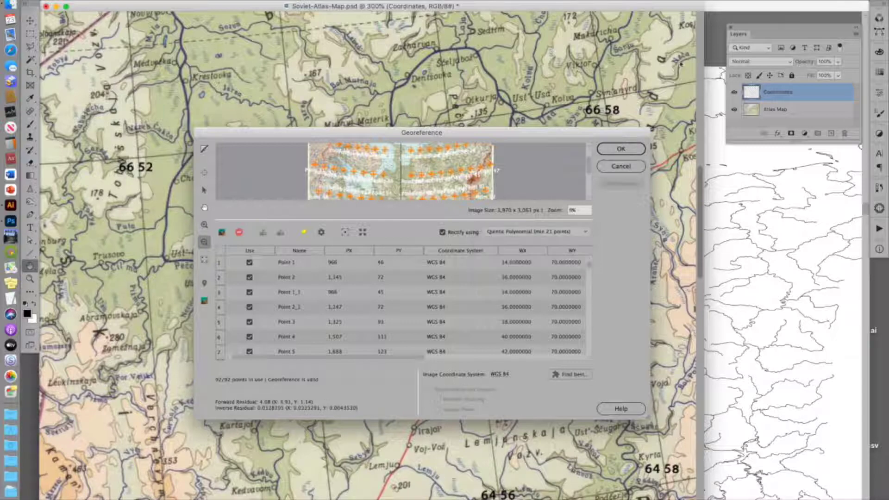
left_click(623, 150)
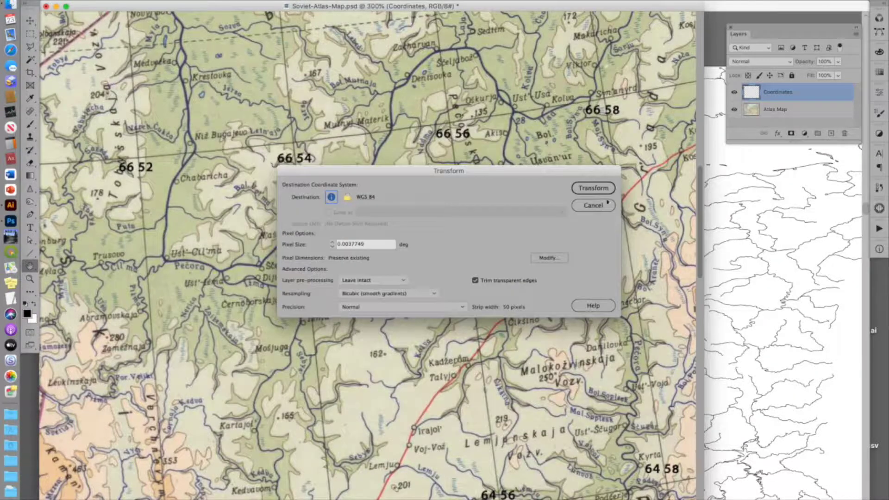
left_click(593, 189)
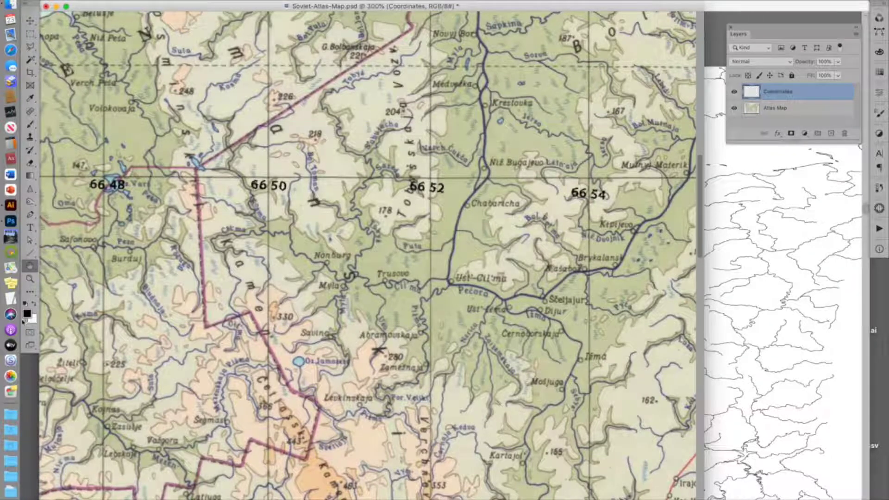
Step: Fit the rectified map on screen and delete the Coordinates layer
double_click(30, 267)
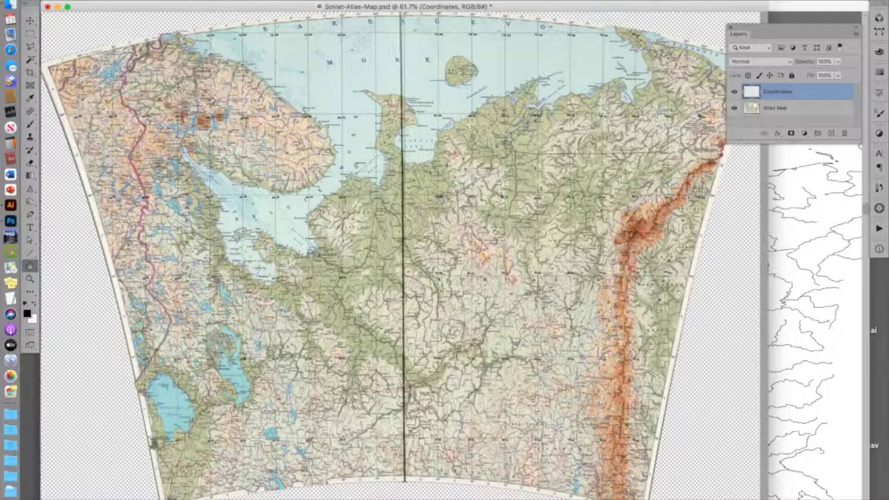
left_click(780, 113)
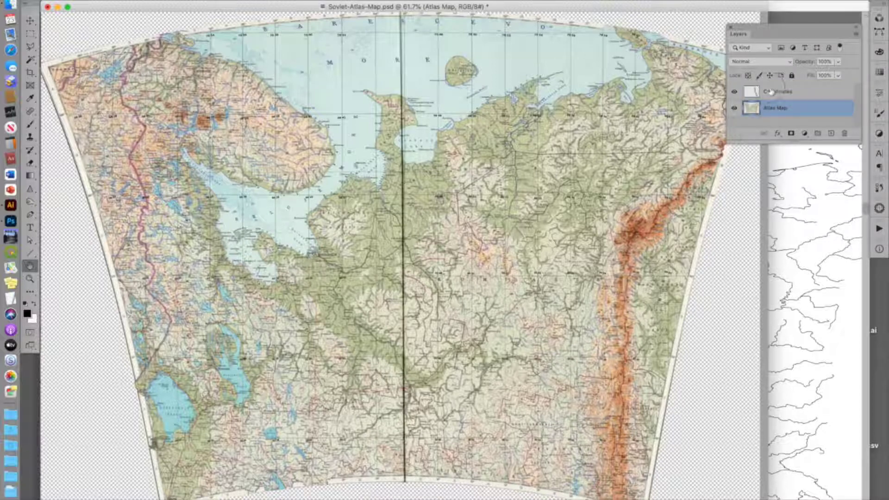
left_click_drag(772, 94, 845, 134)
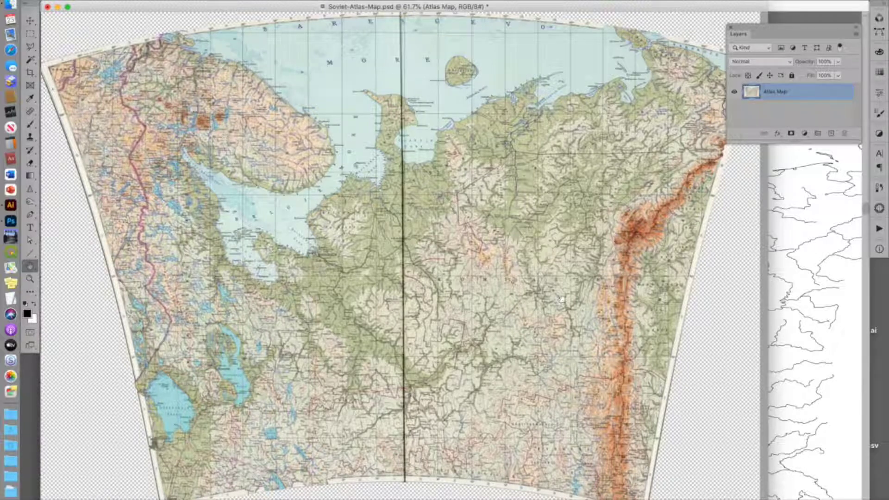
Step: Quick-save the rectified map to the Desktop as Soviet-Atlas-Map-WGS84.tif with Geographic Imager
left_click(78, 1)
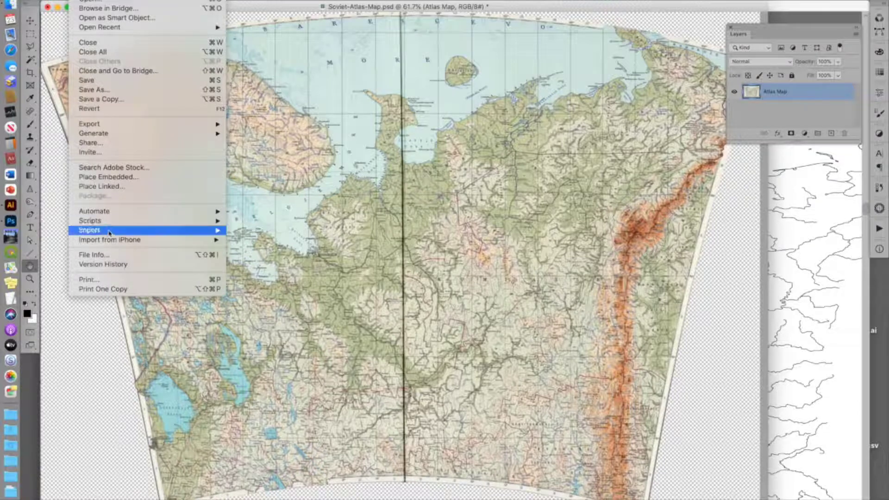
mouse_move(117, 213)
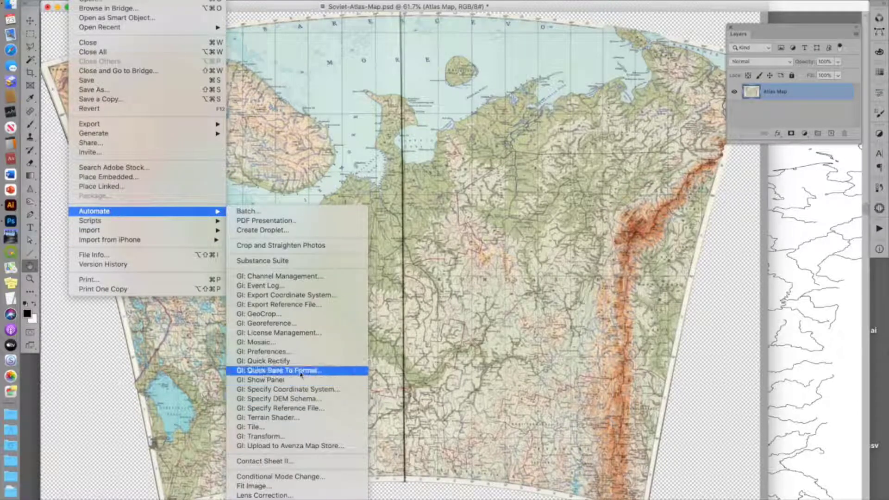
left_click(280, 370)
left_click(515, 229)
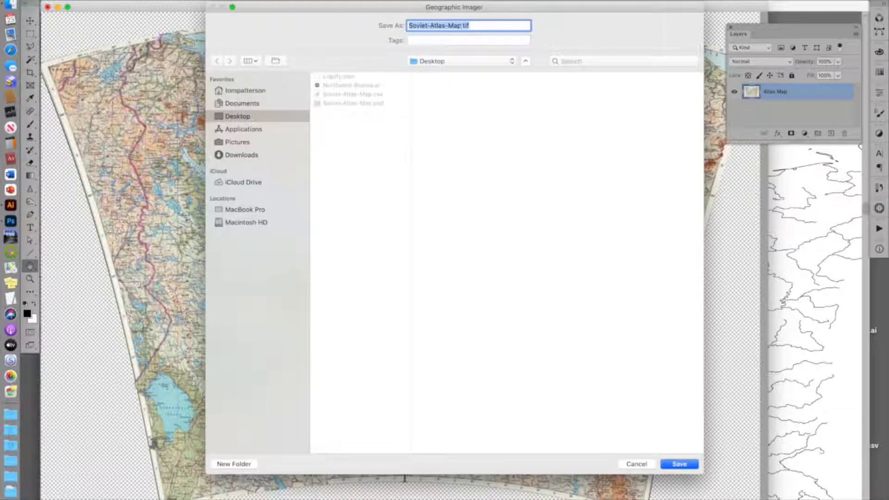
left_click(464, 25)
type("-WGI")
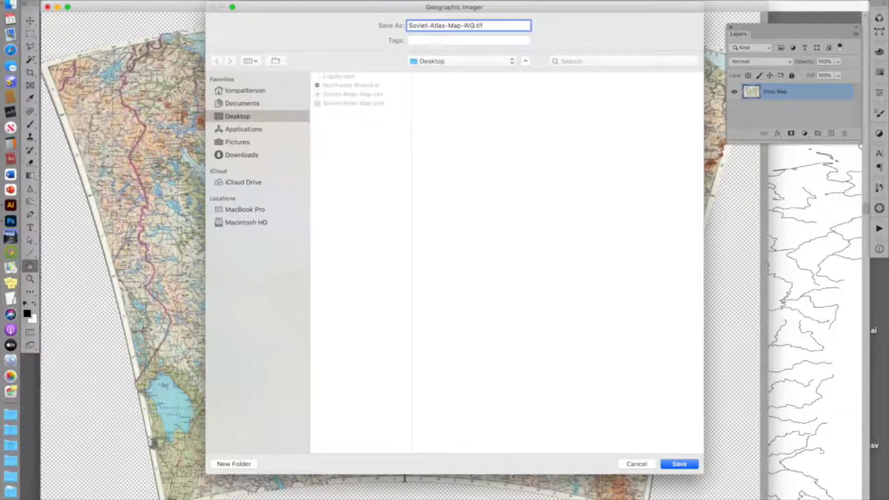
type("S84")
key("Return")
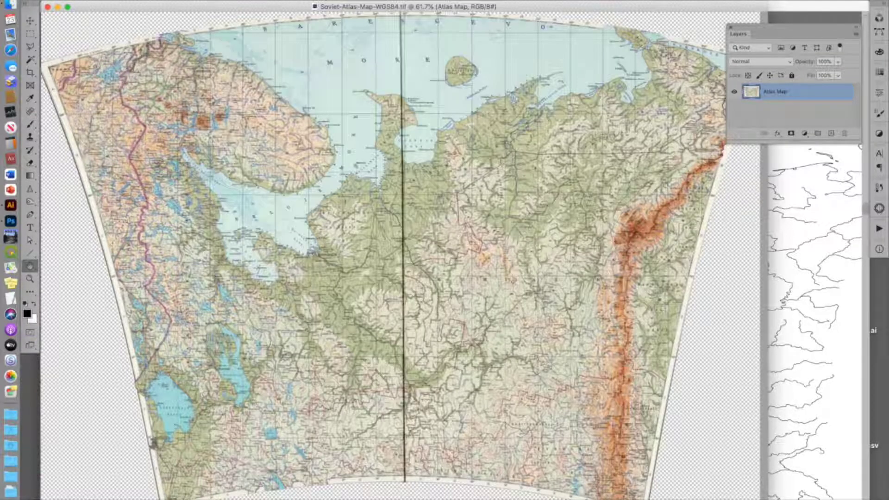
Step: Switch to Illustrator and import Soviet-Atlas-Map-WGS84.tif as map data into Northwest-Russia.ai, flattening its layers
double_click(270, 3)
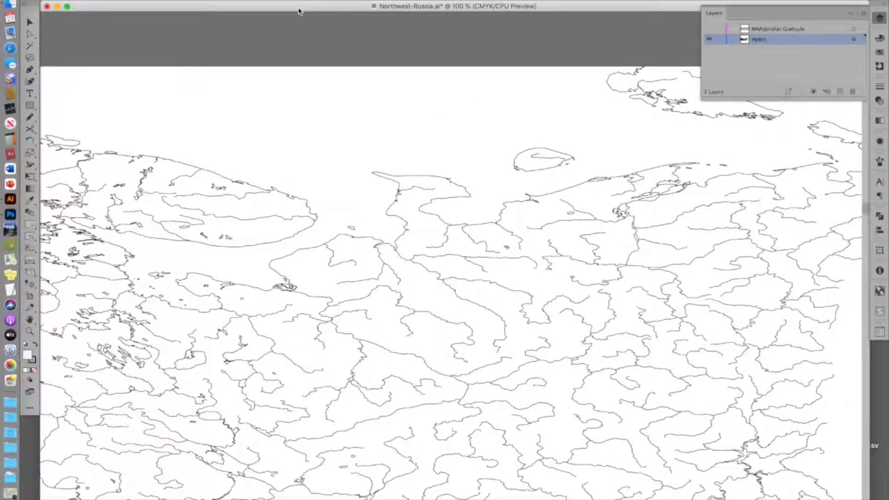
left_click(74, 0)
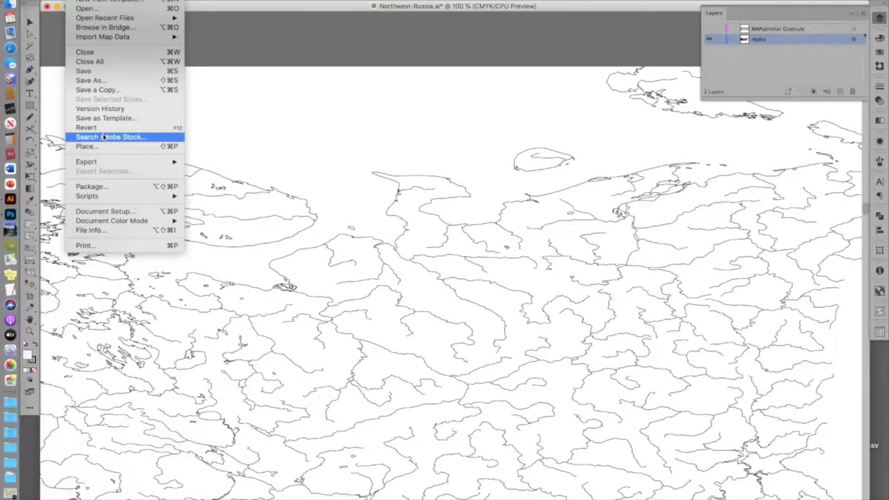
mouse_move(136, 37)
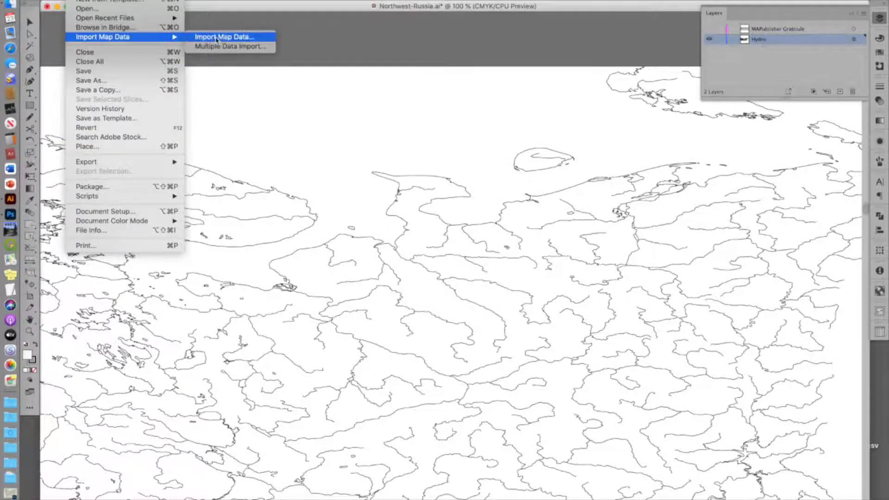
left_click(217, 38)
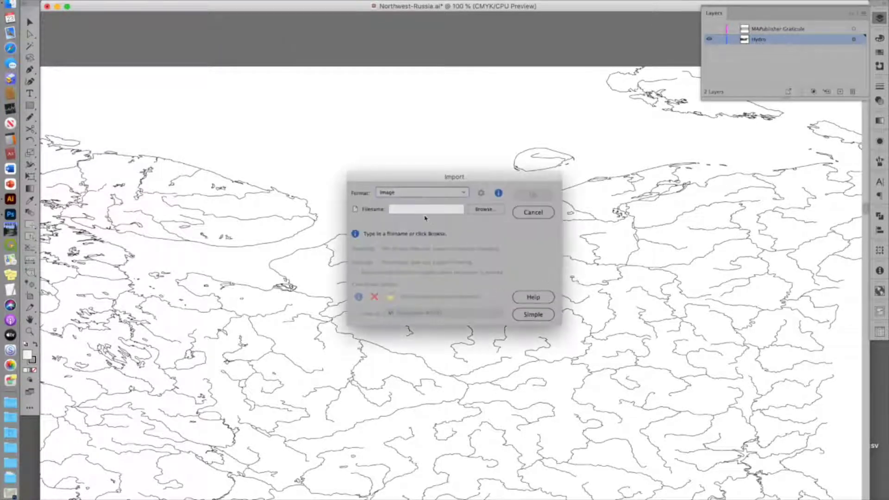
left_click(487, 211)
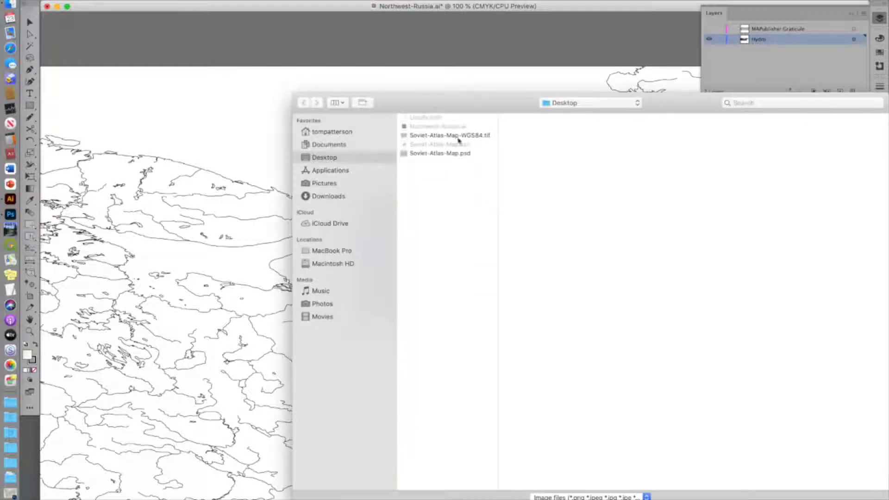
double_click(450, 139)
left_click(534, 197)
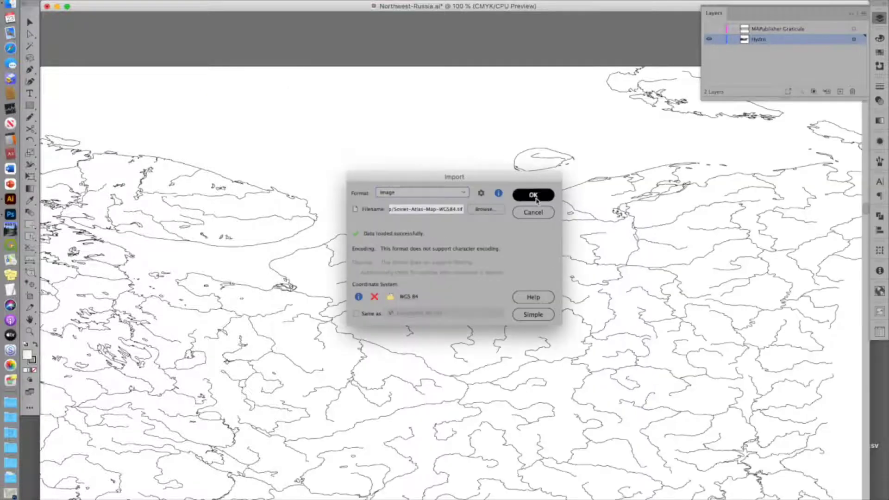
left_click(533, 227)
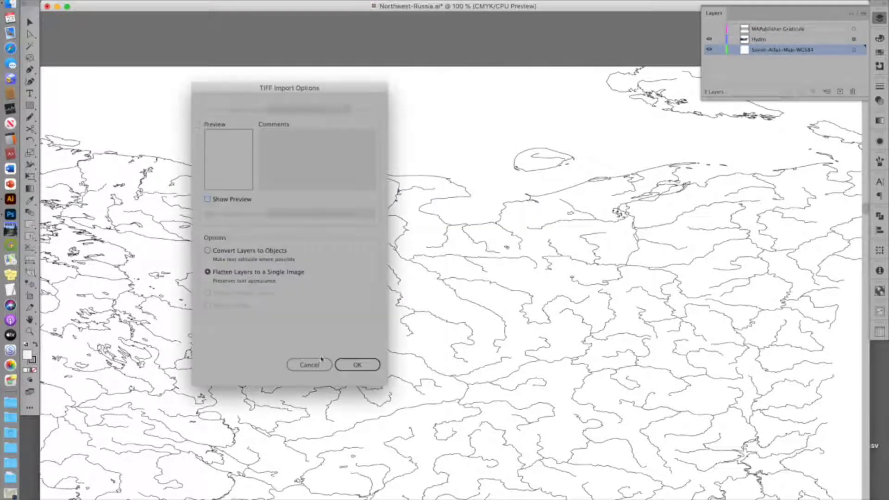
left_click(345, 365)
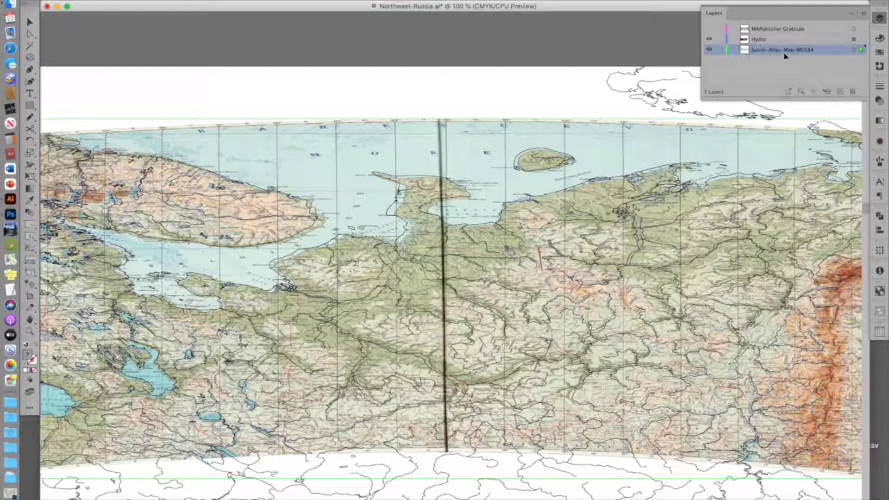
Step: Lock the imported map layer, hide the Hydro layer and show the MAPublisher Graticule layer
left_click(720, 50)
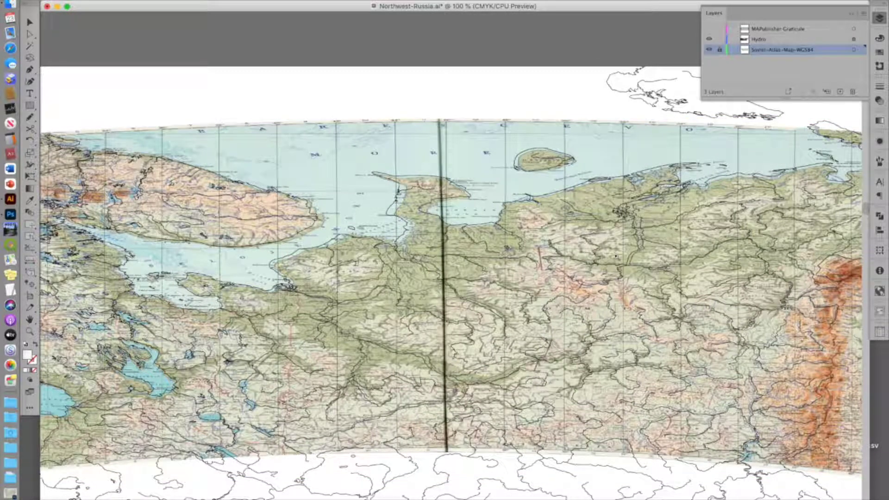
key("super+equal")
key("super+equal")
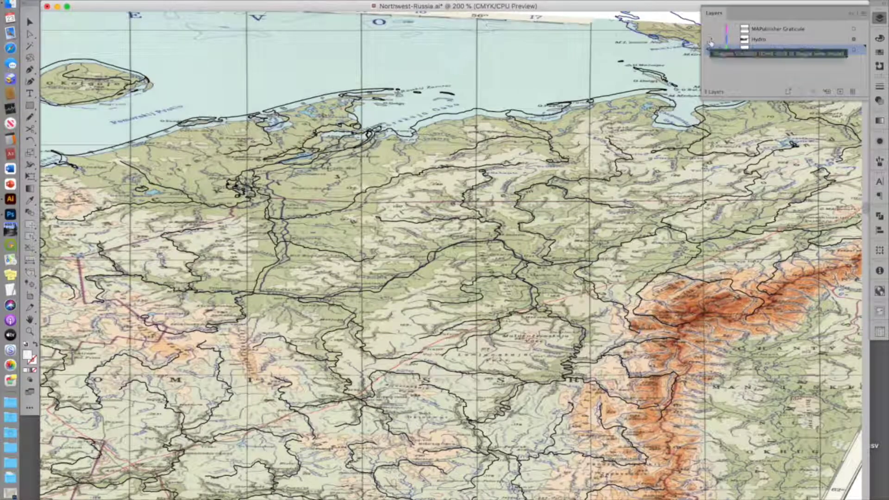
left_click(710, 40)
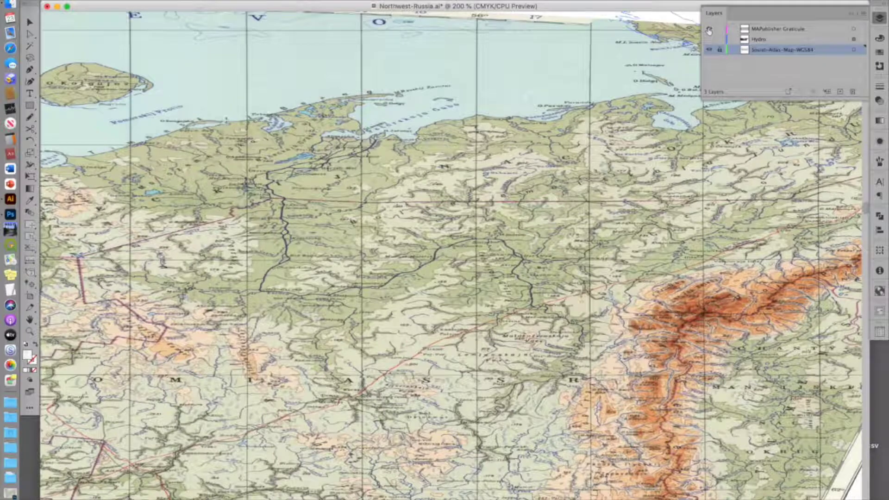
left_click(709, 29)
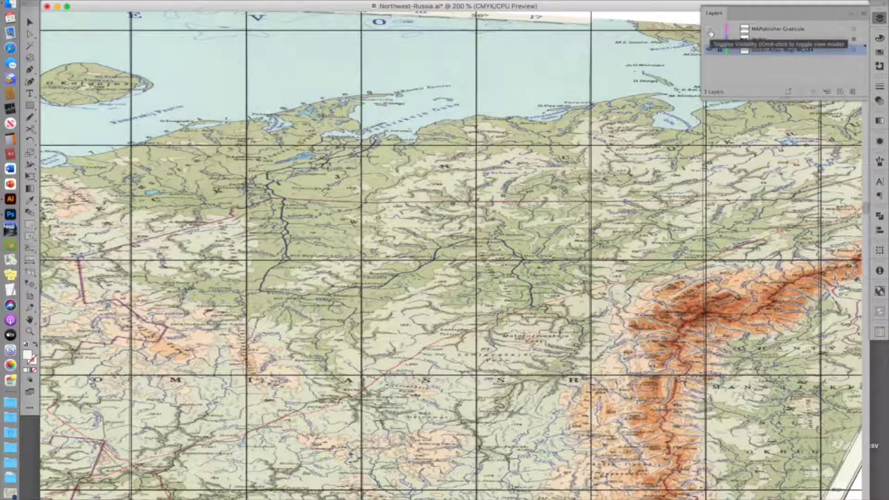
Step: Toggle the MAPublisher Graticule layer on and off to compare its grid lines with the atlas map's grid
left_click(711, 31)
left_click(711, 31)
left_click(711, 30)
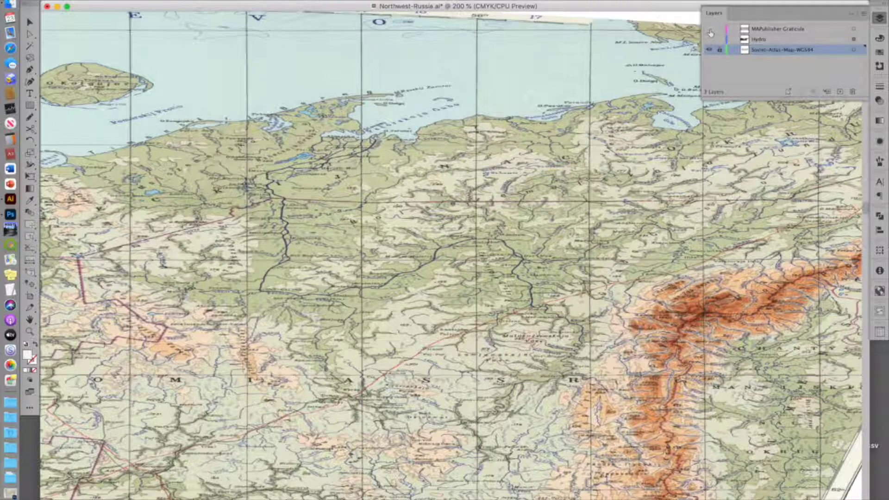
left_click(711, 31)
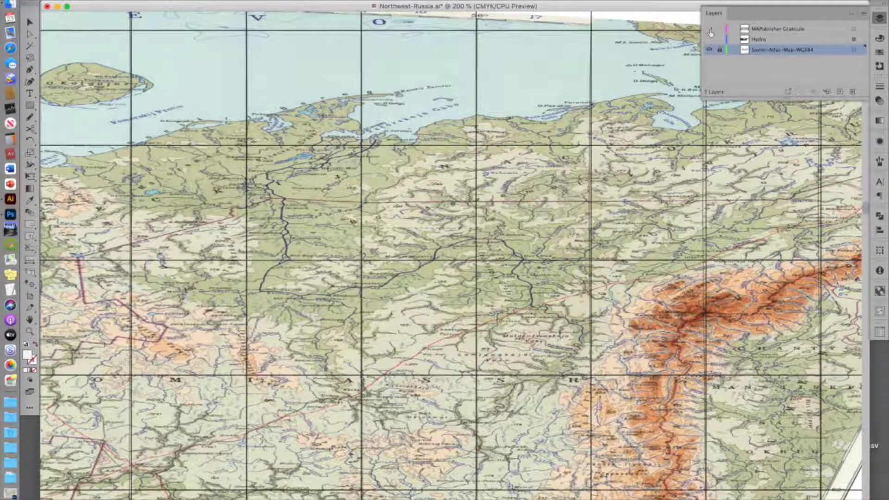
left_click(711, 31)
left_click(711, 30)
scroll(619, 246, "left", 1)
scroll(619, 246, "left", 3)
scroll(619, 246, "down", 1)
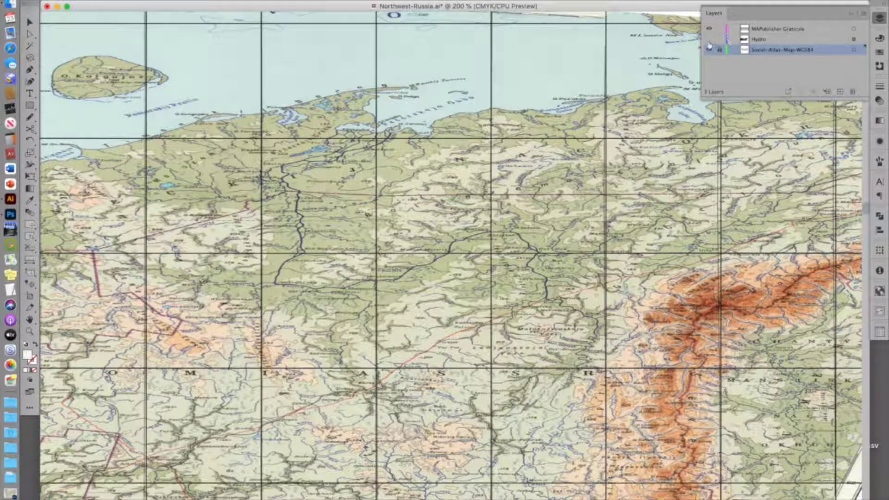
Step: Show the Hydro layer over the imported atlas map and select it
left_click(710, 39)
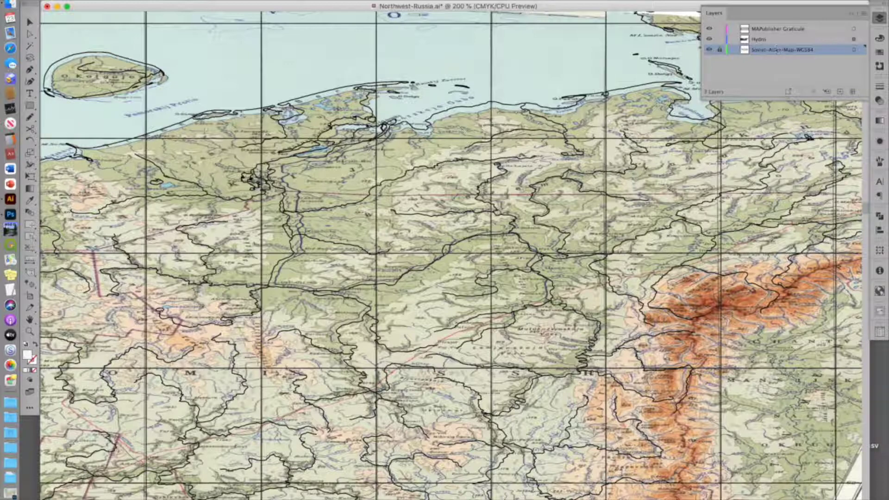
left_click(770, 40)
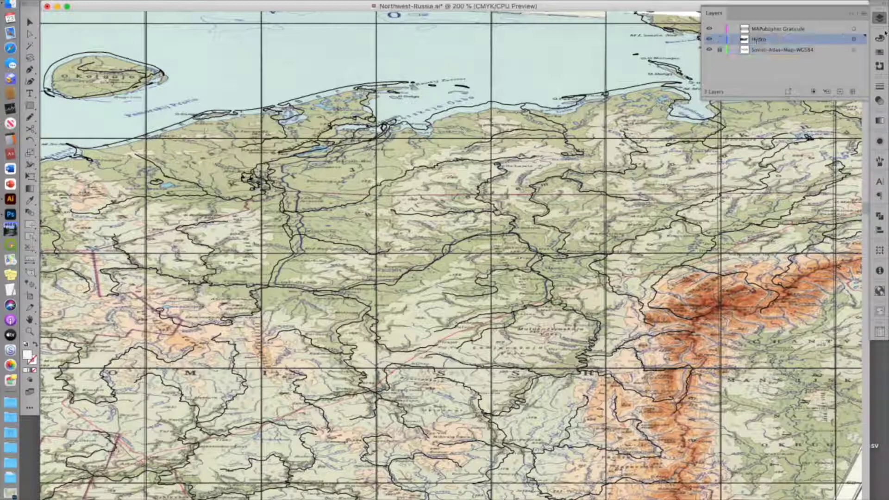
left_click(863, 14)
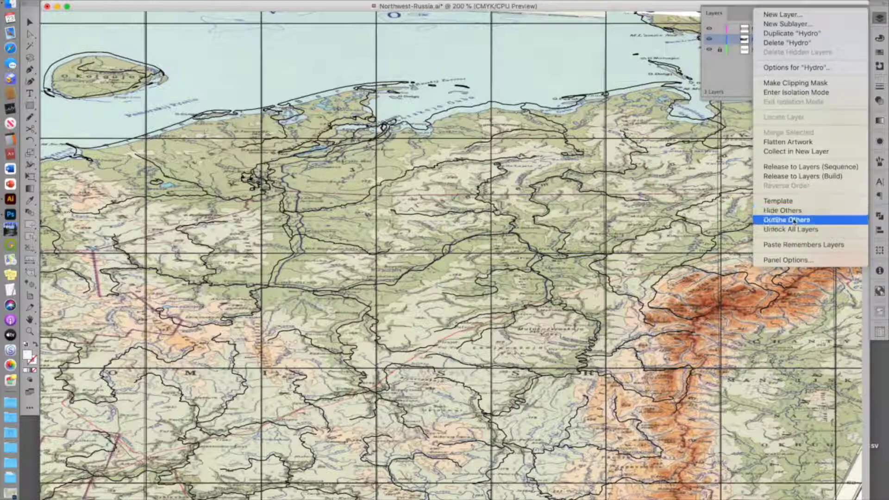
left_click(684, 367)
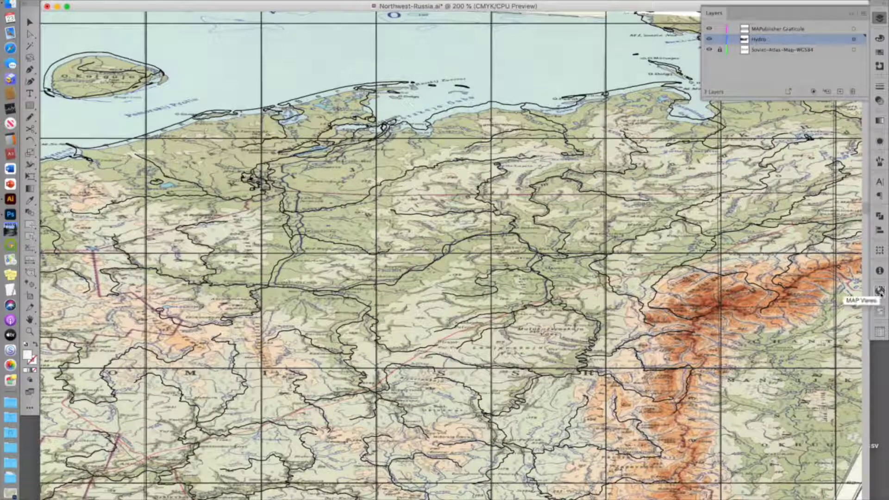
Step: Export the Hydro layer from the MAP Views panel as a shapefile
left_click(880, 292)
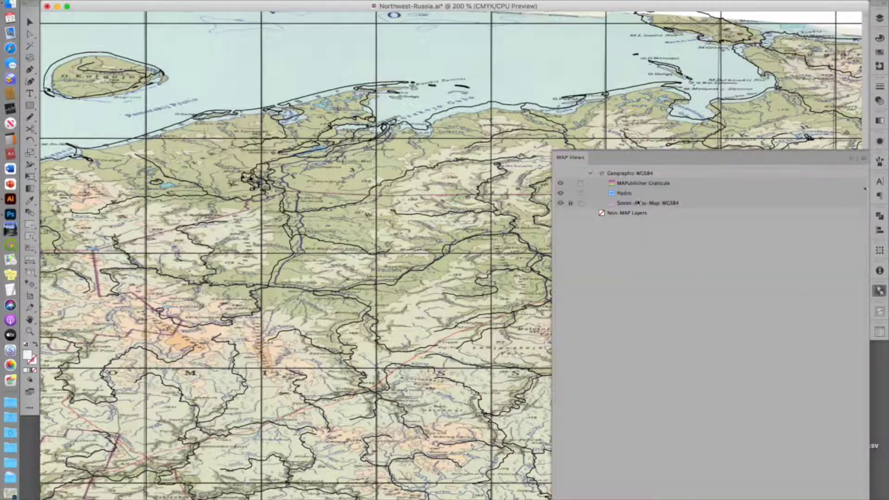
left_click(632, 193)
left_click(864, 159)
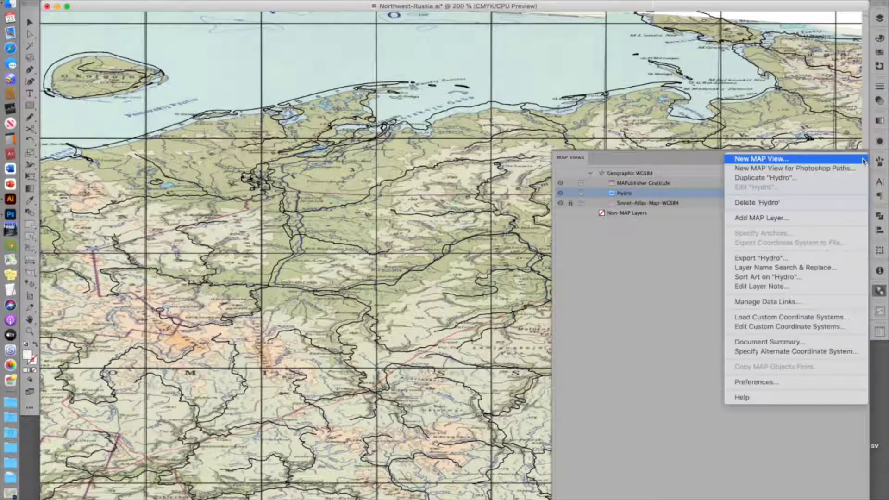
left_click(822, 260)
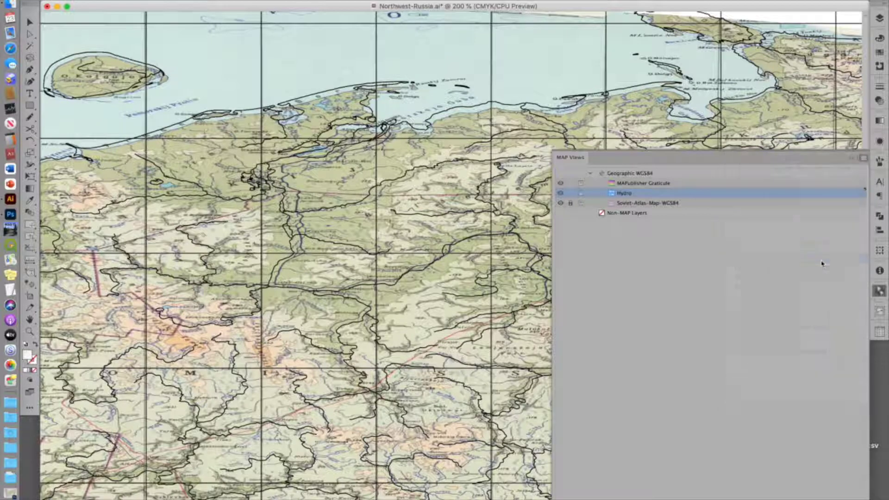
Step: Switch to Photoshop and import Hydro.shp from the Desktop onto Soviet-Atlas-Map-WGS84.tif with Geographic Imager's Lines and Areas Import
left_click(661, 134)
double_click(712, 9)
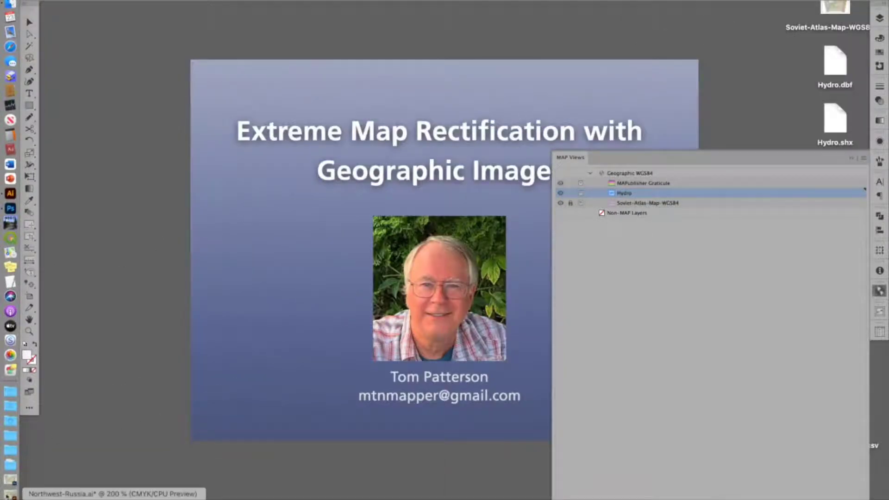
left_click(10, 479)
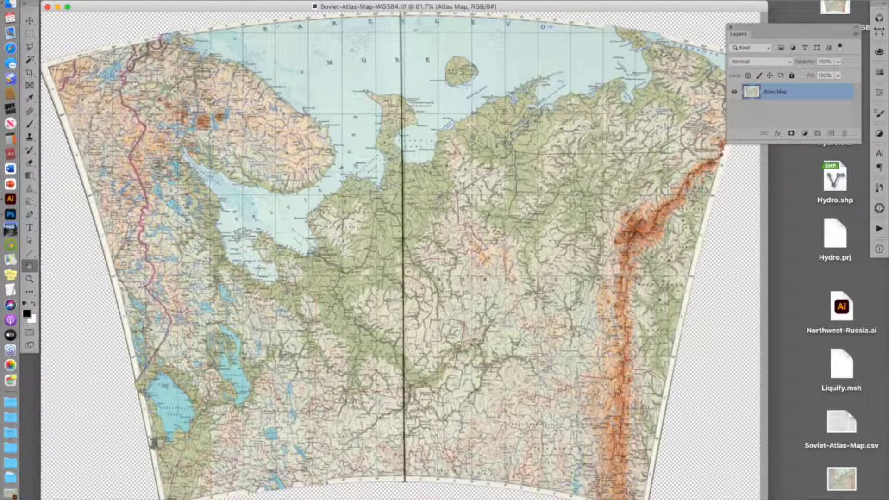
left_click(78, 1)
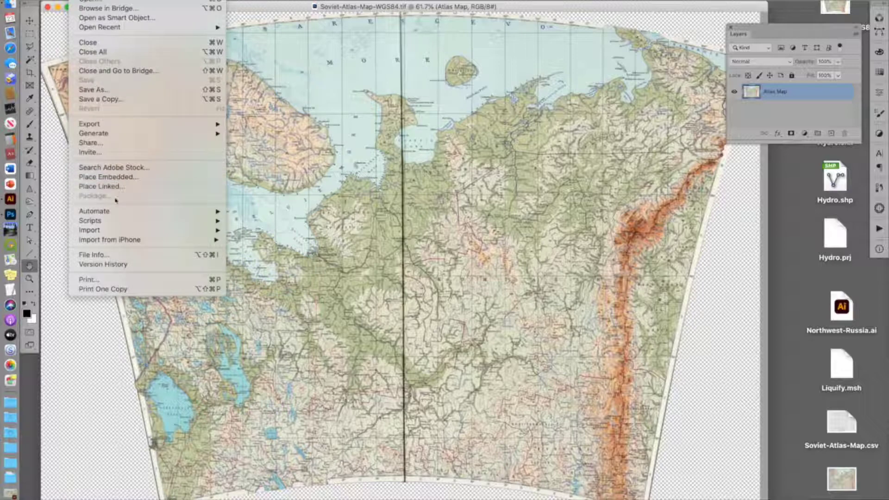
mouse_move(116, 211)
mouse_move(116, 230)
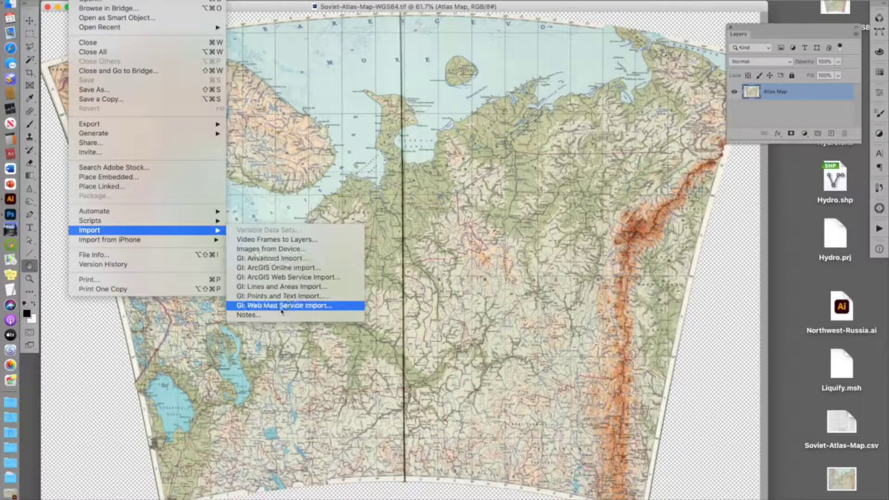
left_click(270, 288)
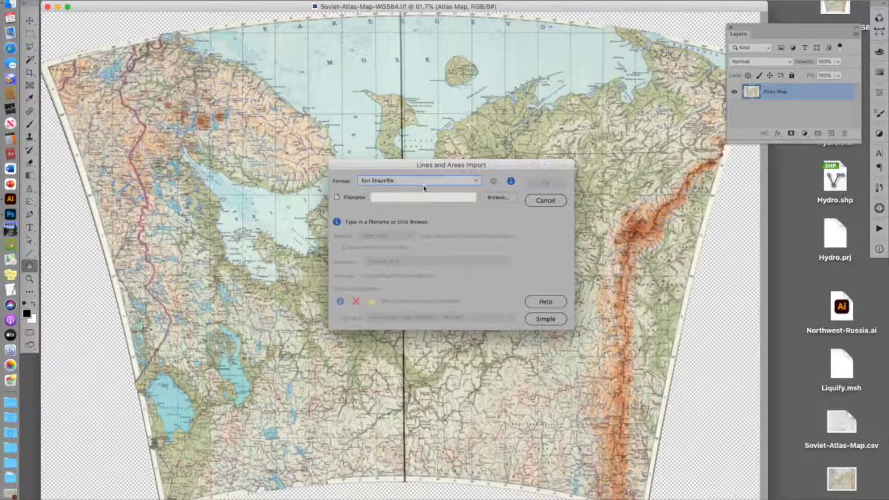
left_click(496, 199)
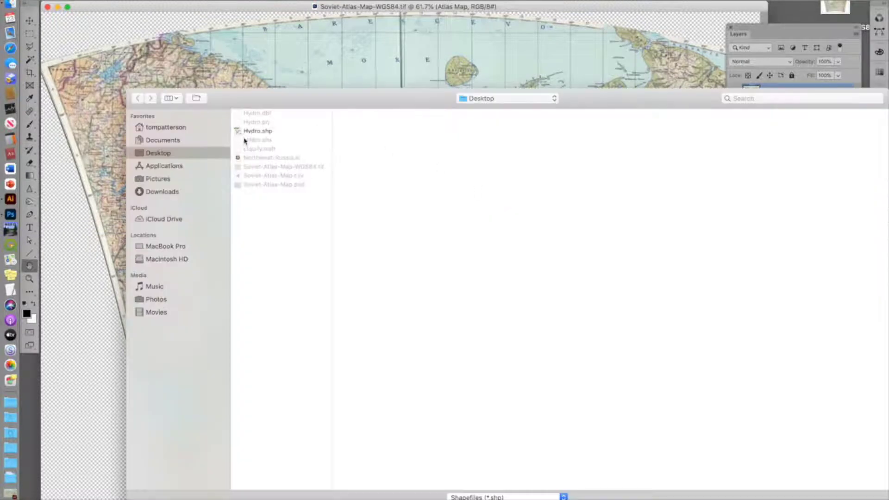
left_click(259, 131)
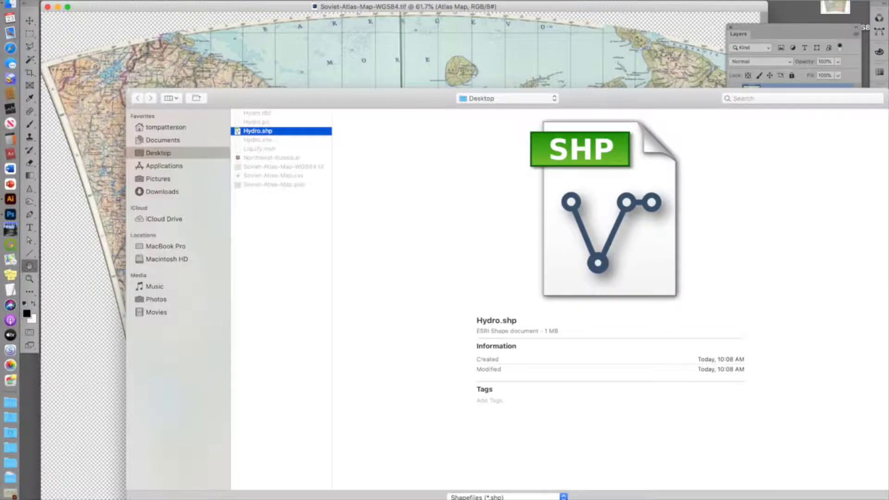
key("Return")
key("Return")
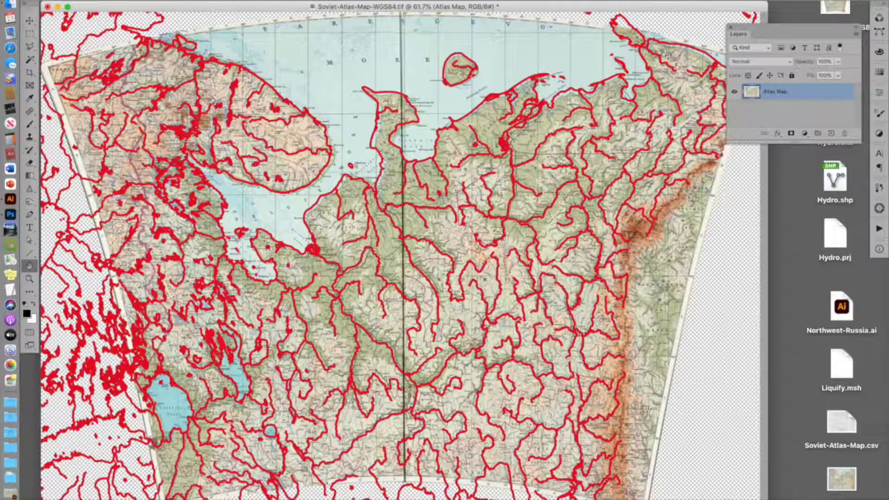
Step: Add a new layer above the atlas map and rename it Hydro
left_click(831, 135)
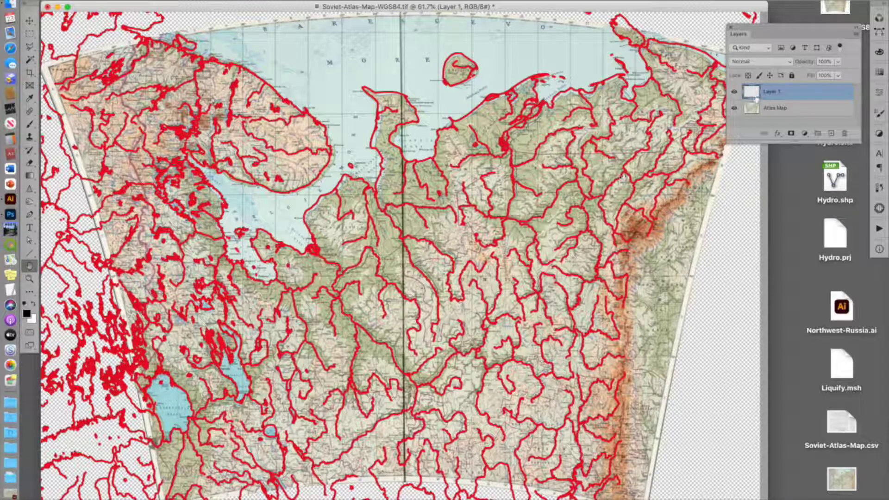
double_click(771, 92)
type("Hydro")
key("Return")
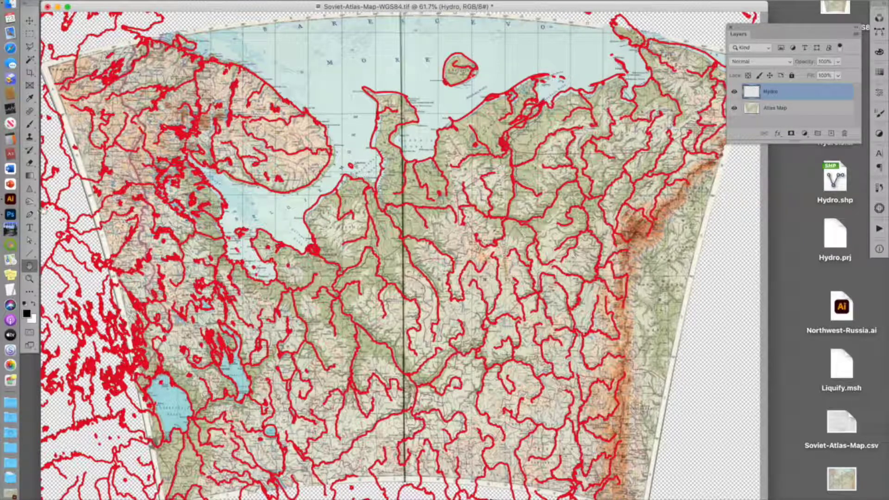
Step: Stroke the imported Hydro path with the Brush tool onto the Hydro layer
left_click(31, 125)
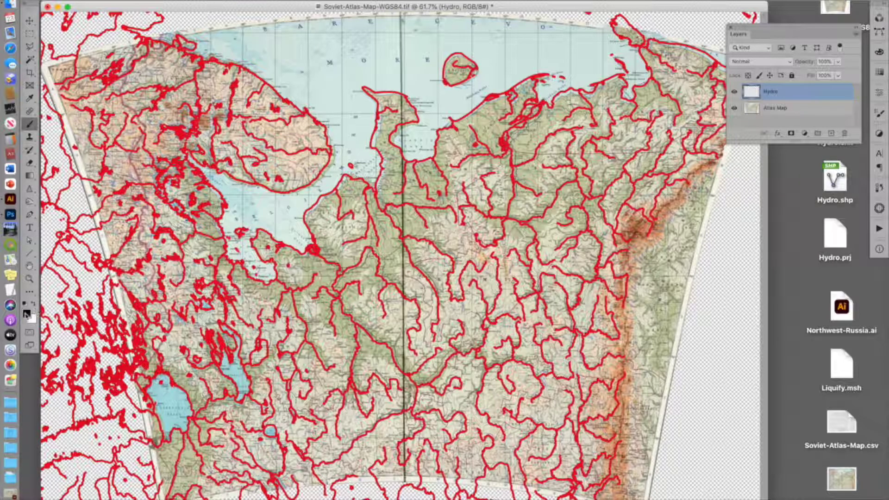
left_click(878, 114)
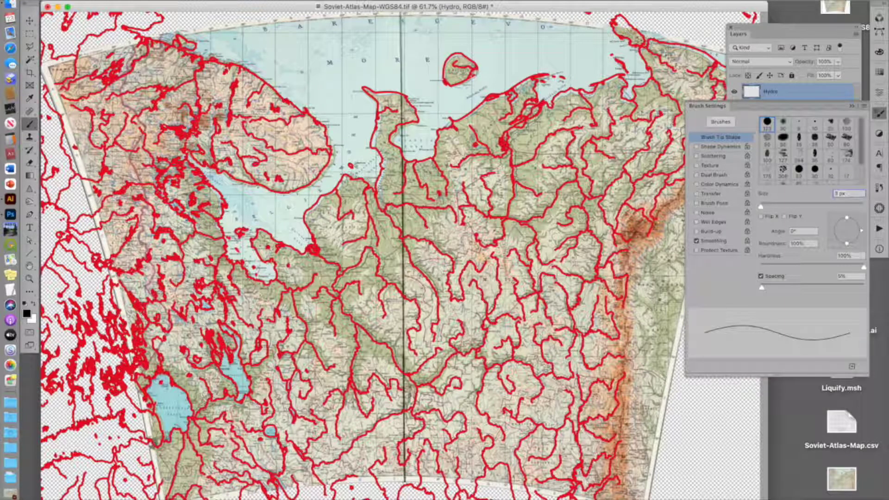
left_click(852, 106)
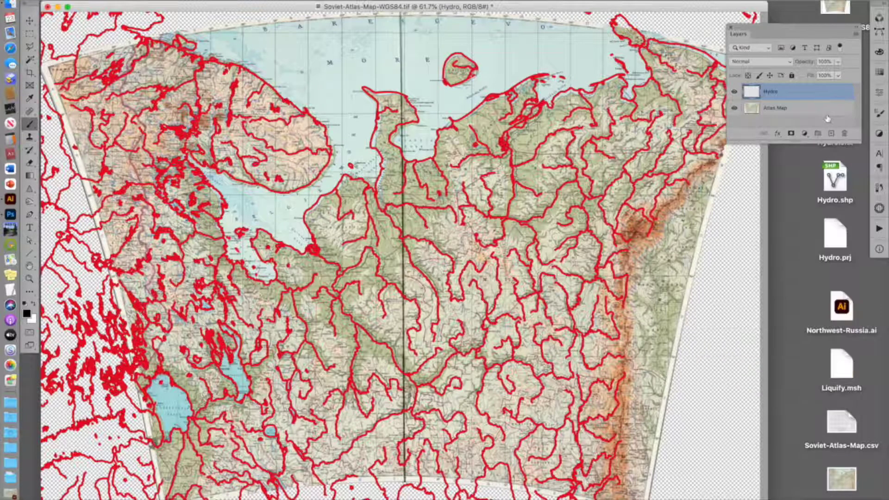
left_click(881, 34)
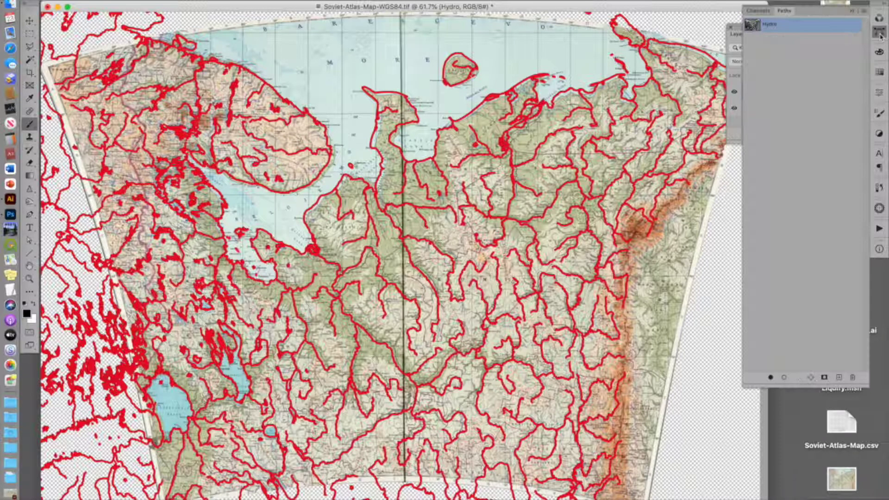
left_click(784, 379)
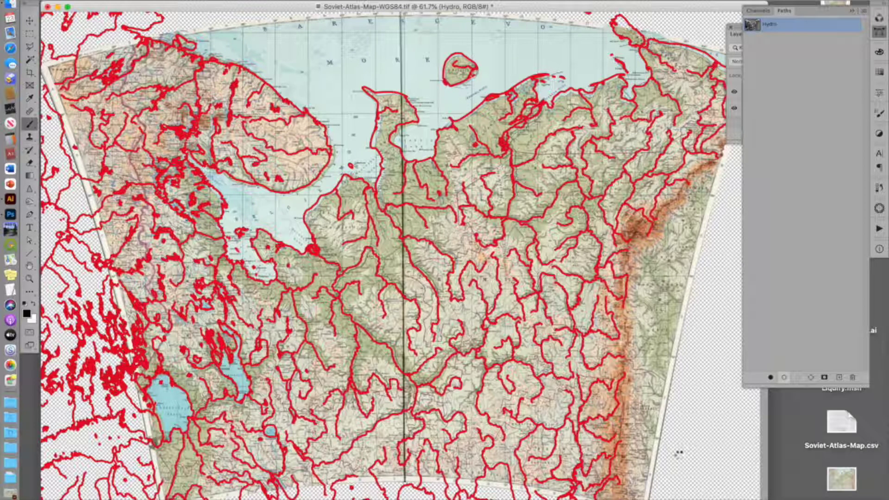
left_click(853, 10)
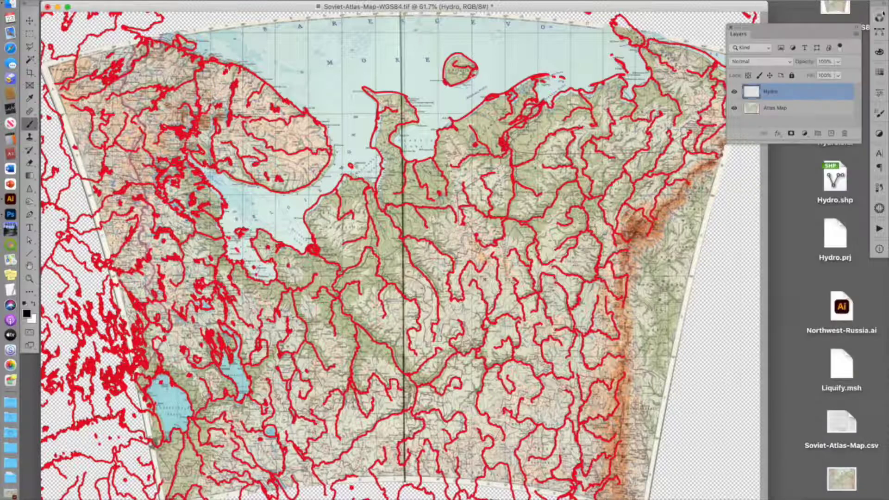
Step: Delete the Hydro path
left_click(879, 33)
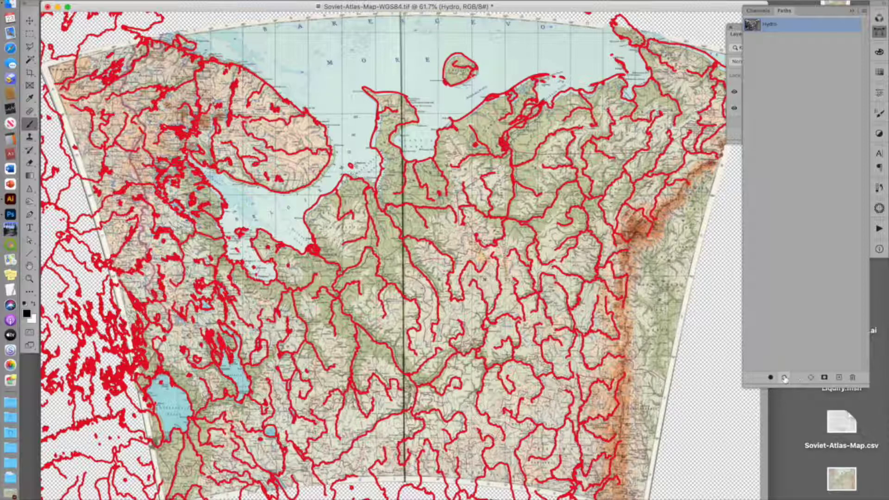
left_click(853, 378)
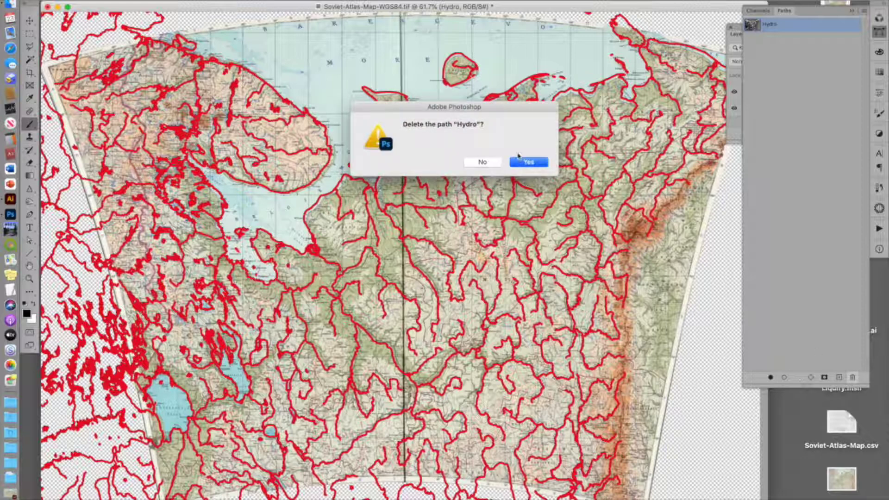
left_click(524, 162)
left_click(524, 162)
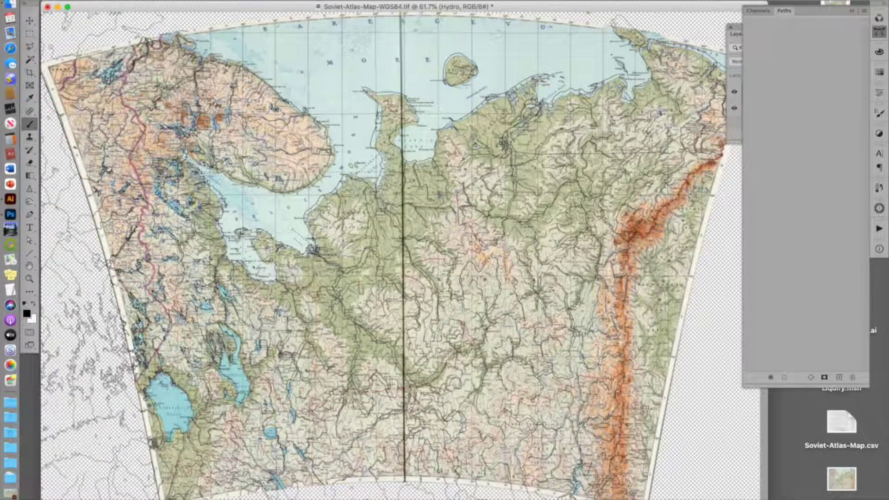
left_click(853, 10)
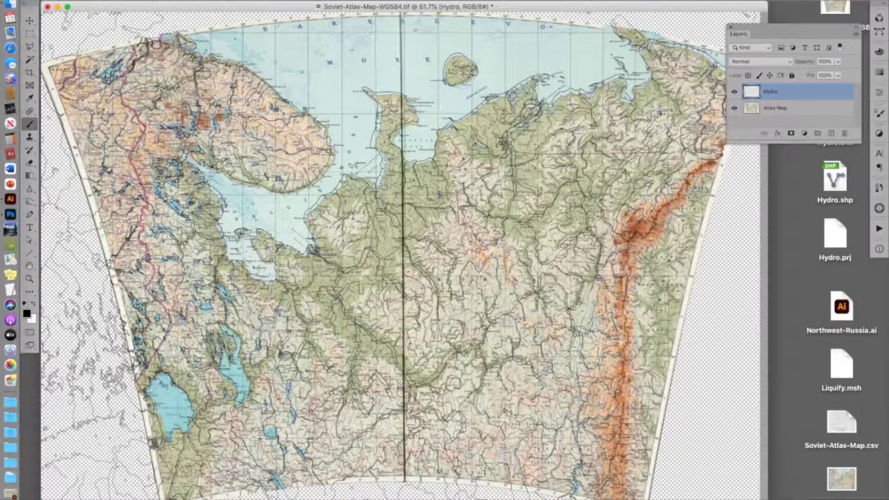
Step: Zoom in and toggle the Hydro layer's visibility to compare the stroked rivers with the atlas map
scroll(550, 186, "up", 5)
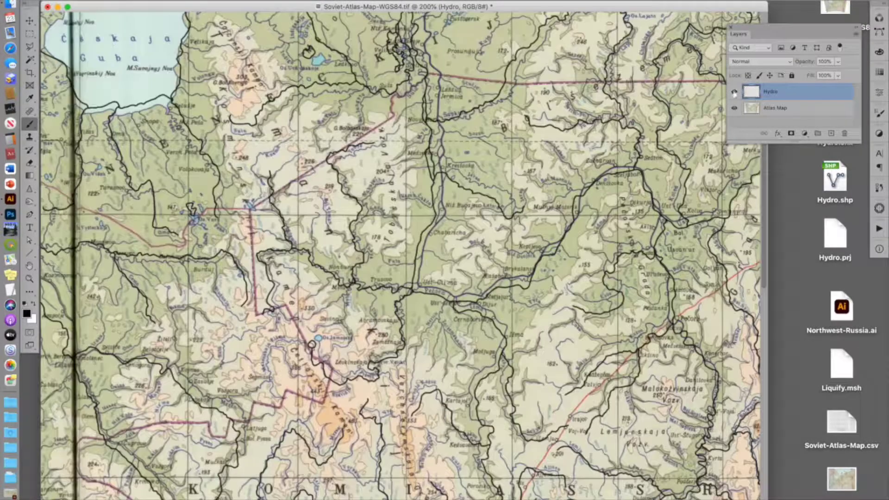
left_click(734, 92)
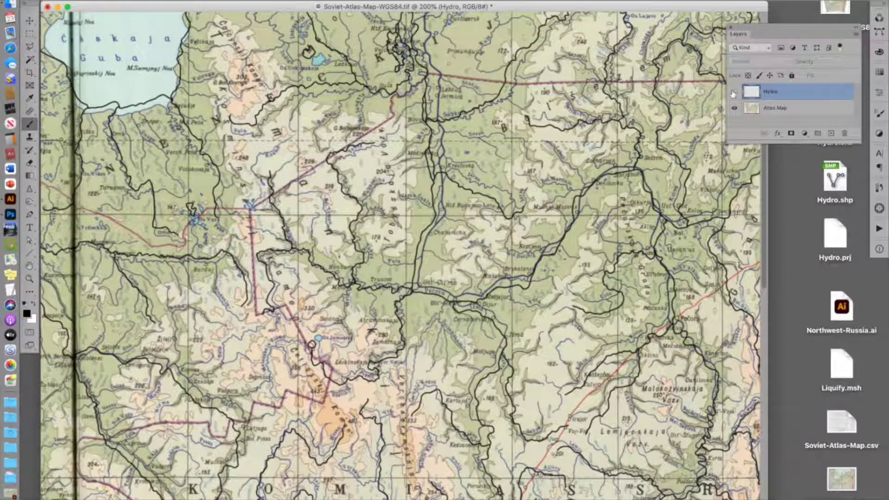
left_click(734, 92)
left_click(734, 92)
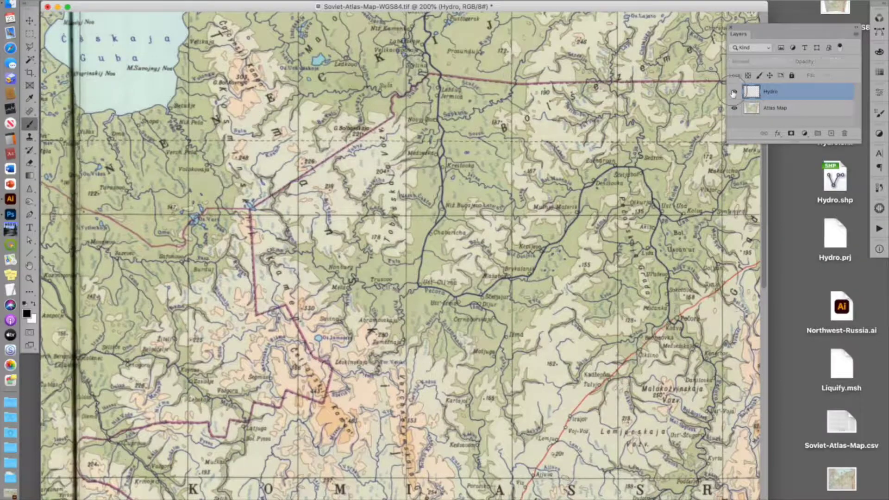
left_click(734, 92)
left_click(735, 92)
left_click(735, 92)
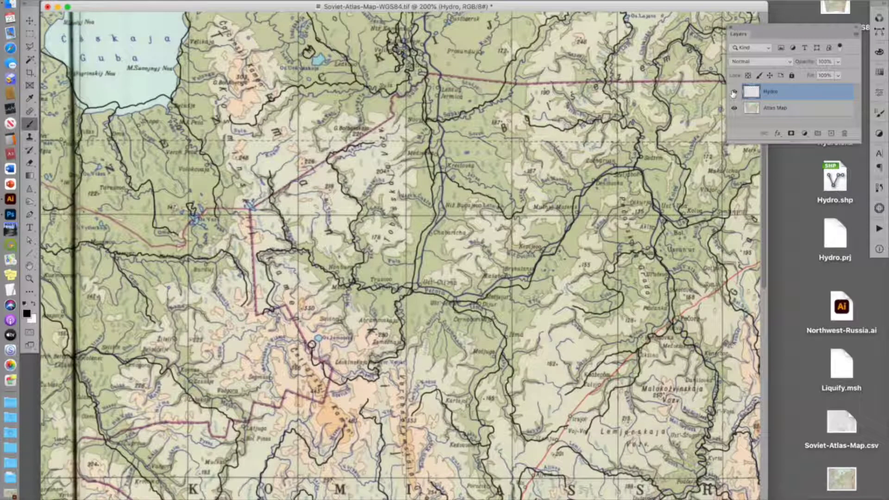
left_click(752, 109)
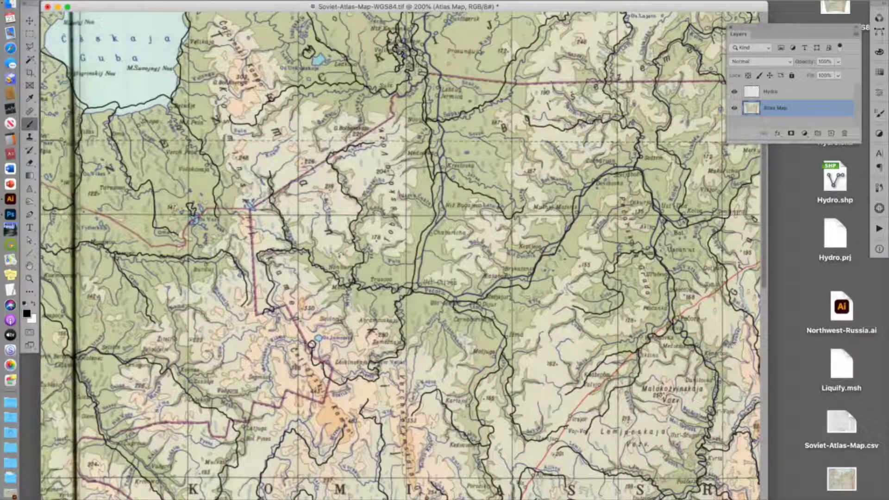
Step: Open Liquify on the atlas map, show the Hydro layer as the backdrop, and set the brush size to 1400
scroll(410, 220, "down", 1)
scroll(400, 255, "up", 4)
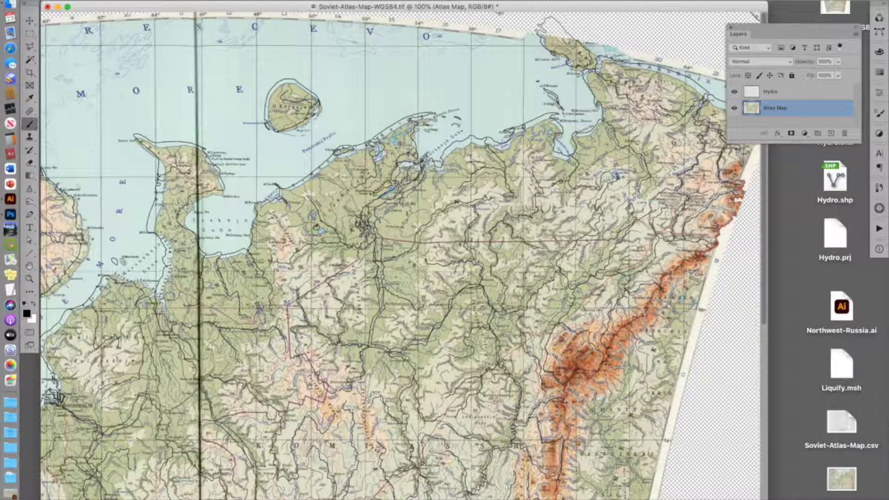
left_click(233, 0)
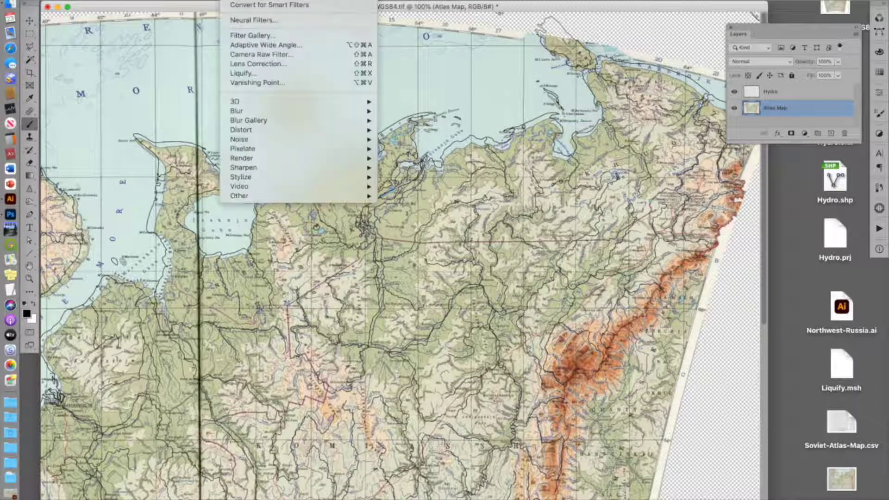
left_click(255, 73)
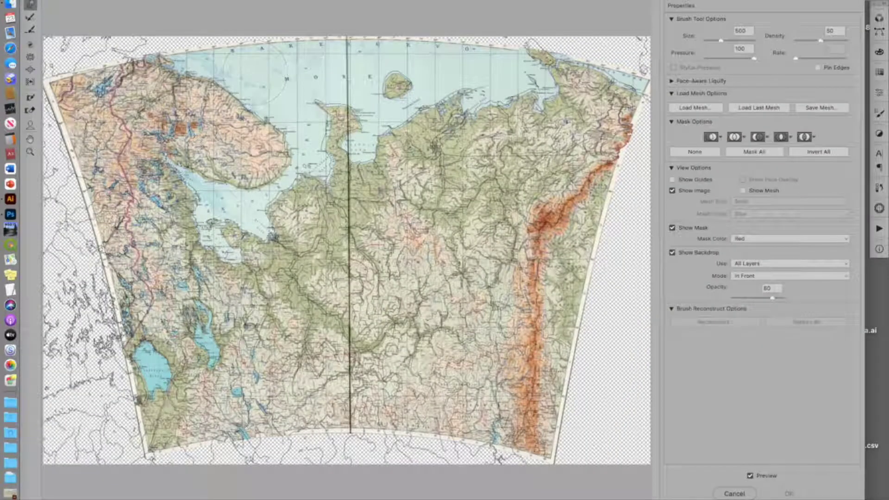
left_click_drag(723, 41, 726, 41)
left_click(760, 264)
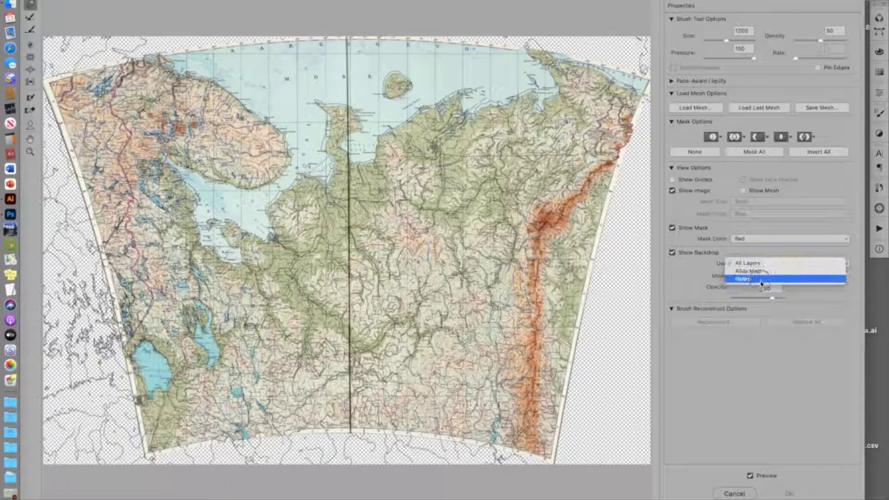
left_click(761, 280)
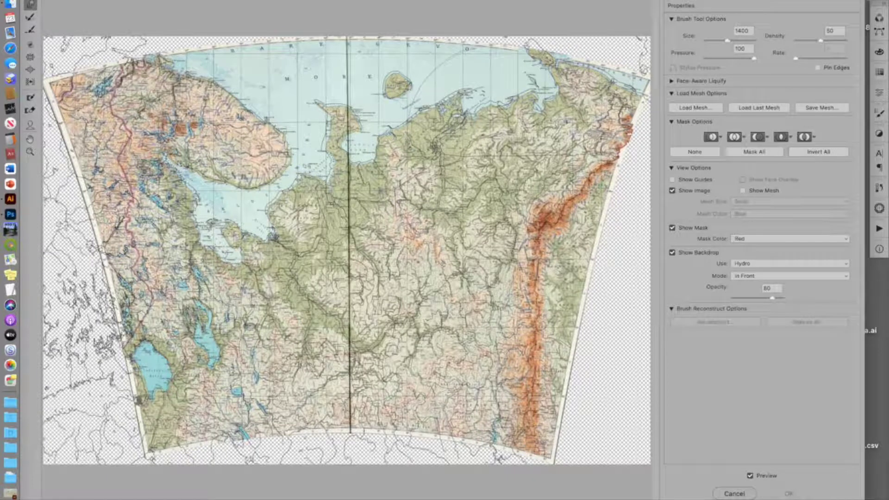
key("bracketright")
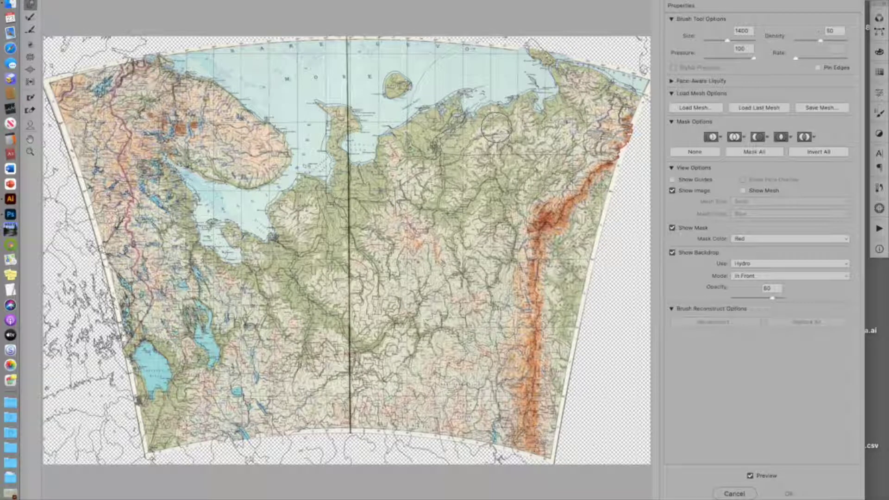
Step: Push the map's rivers and mountains in the eastern area to align them with the Hydro backdrop
left_click(496, 125)
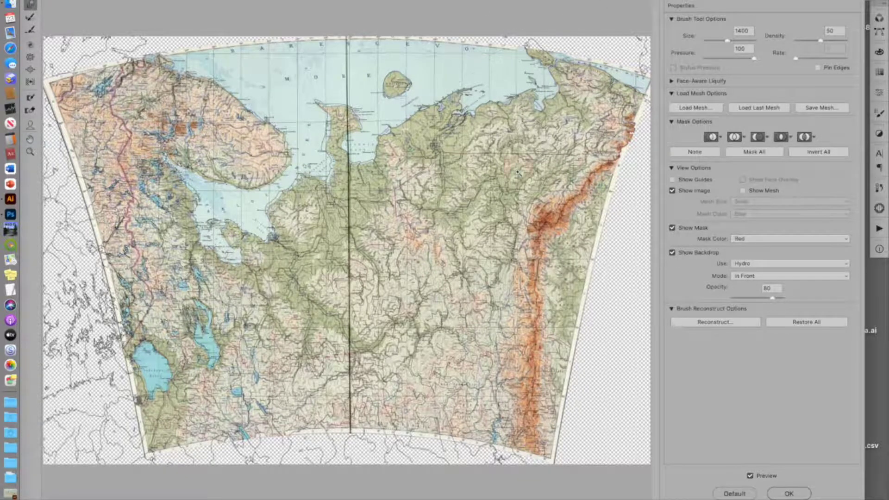
key("super+plus")
key("super+plus")
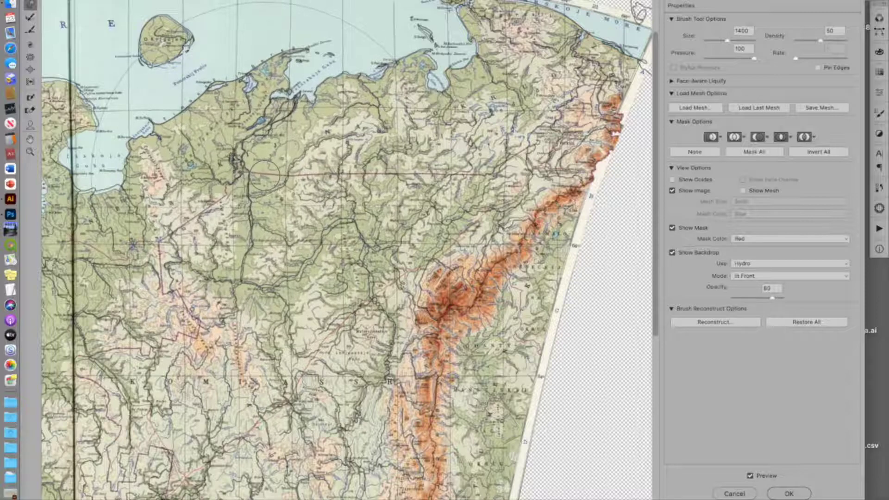
left_click_drag(162, 212, 164, 210)
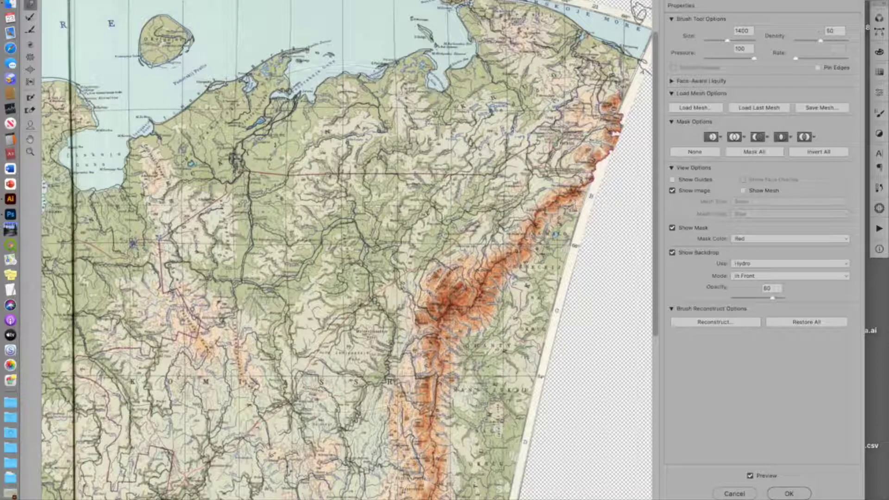
left_click_drag(345, 245, 348, 248)
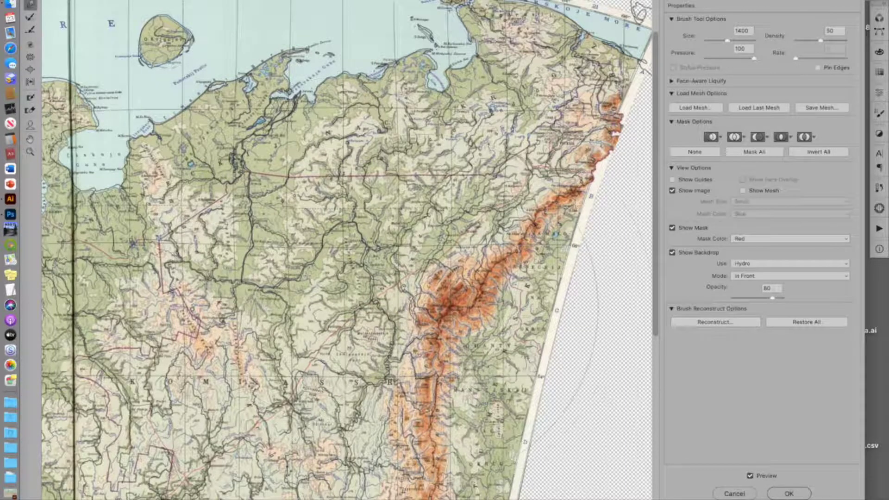
left_click_drag(422, 307, 426, 309)
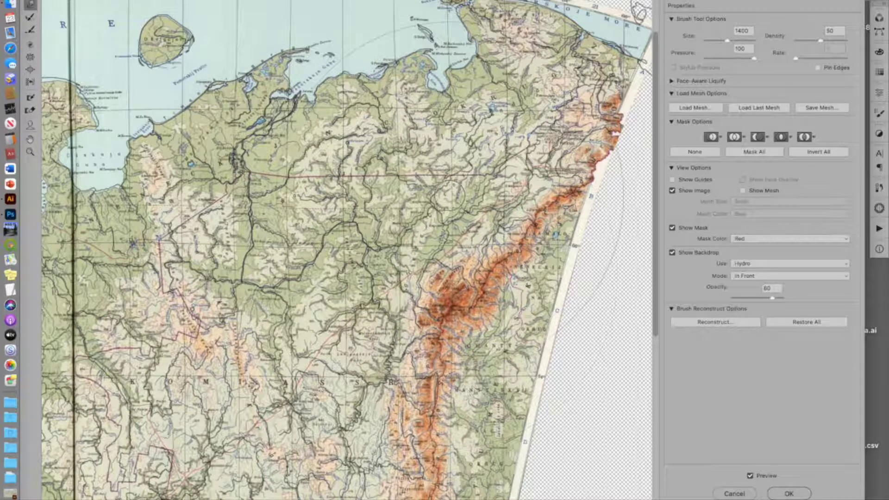
left_click_drag(450, 196, 452, 199)
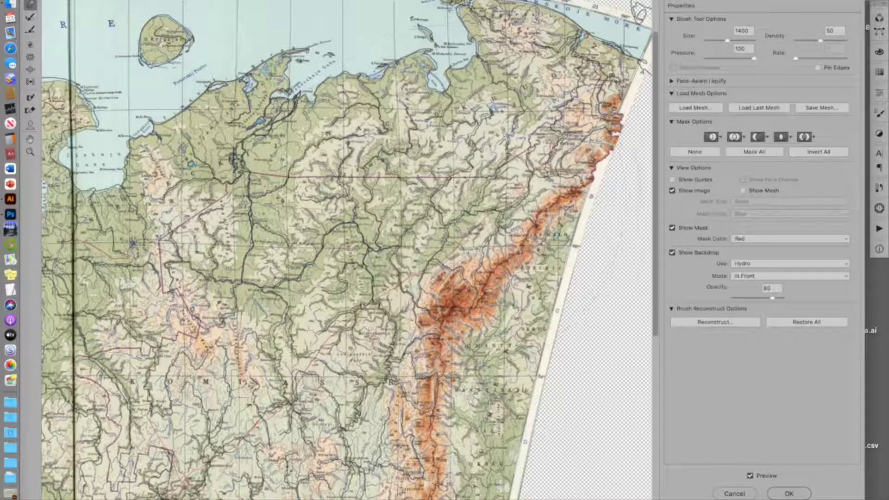
left_click_drag(502, 226, 503, 228)
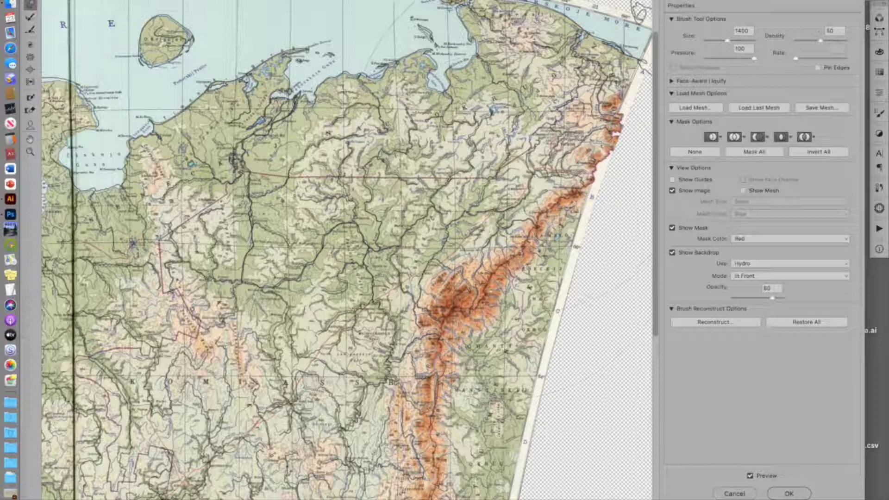
left_click_drag(526, 134, 526, 130)
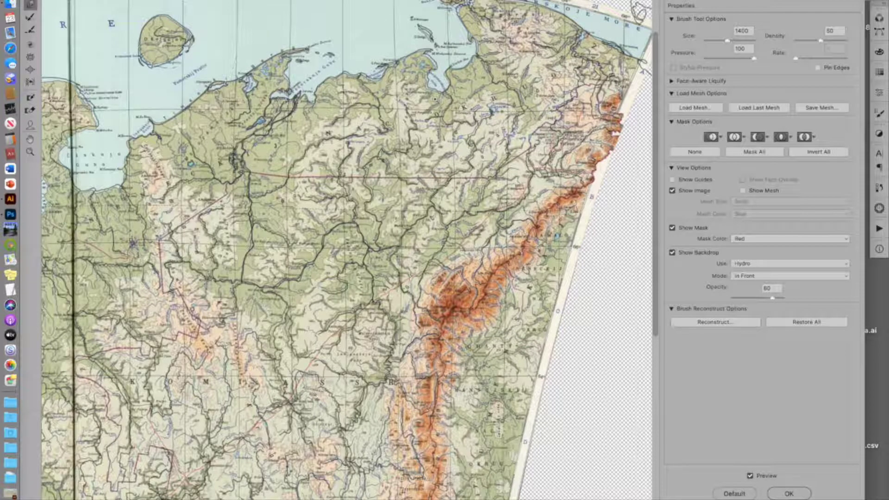
Step: Set the brush to 600 and nudge rivers along the northern coast to match the Hydro lines
left_click(436, 101, "super")
left_click(436, 101, "super")
scroll(423, 329, "down", 20)
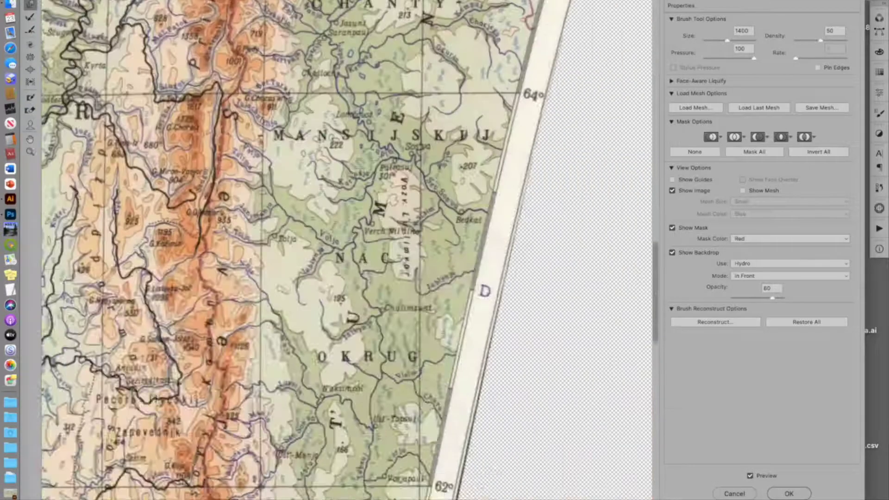
scroll(423, 329, "up", 12)
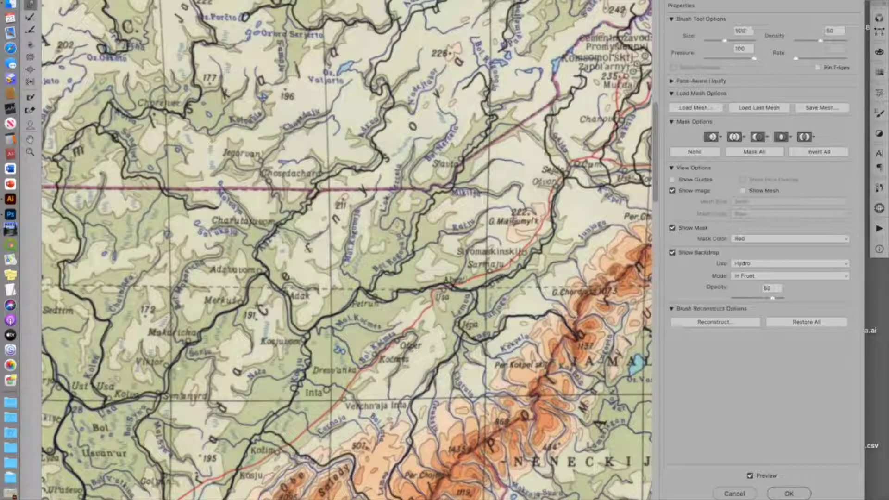
left_click(382, 281, "alt+super")
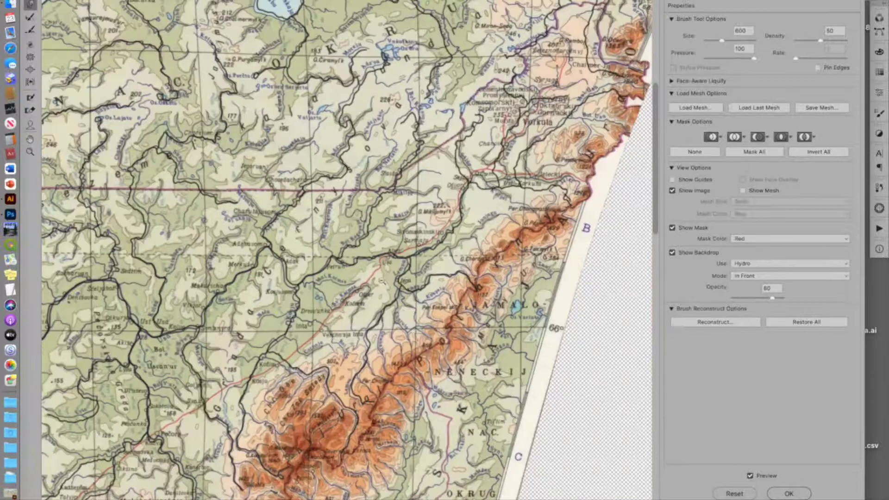
scroll(382, 281, "up", 10)
scroll(306, 172, "down", 3)
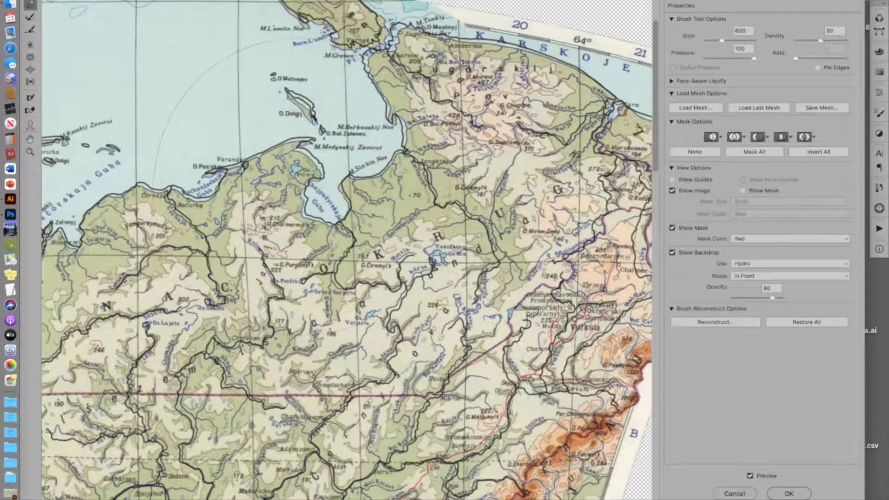
left_click_drag(308, 170, 311, 166)
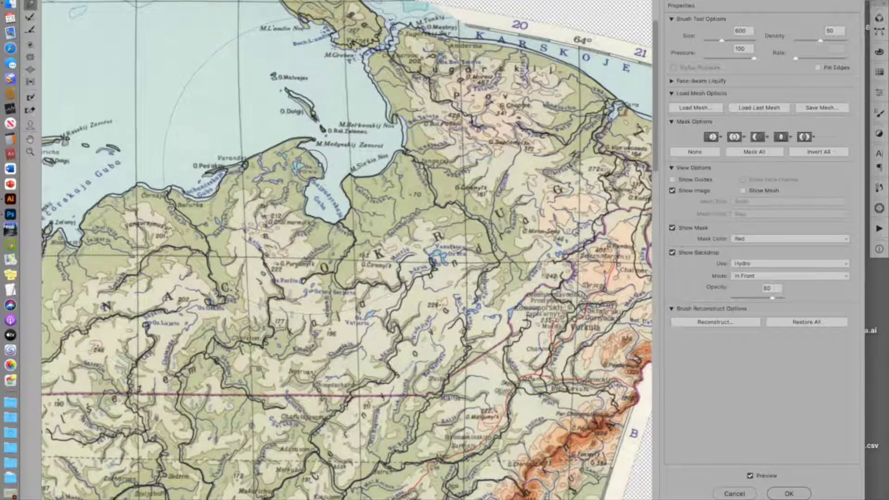
left_click_drag(417, 144, 413, 141)
left_click_drag(526, 74, 527, 69)
left_click_drag(492, 188, 494, 191)
left_click_drag(396, 256, 400, 256)
left_click_drag(276, 297, 273, 296)
left_click_drag(243, 328, 238, 328)
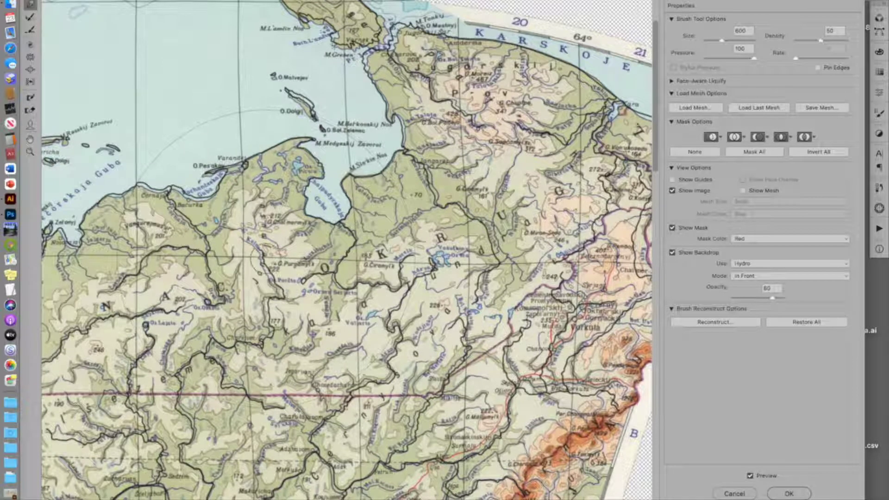
left_click_drag(265, 258, 269, 258)
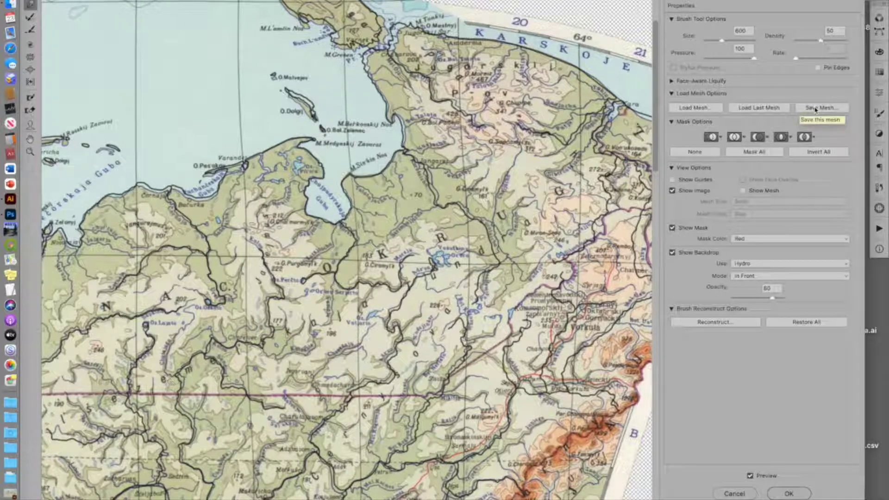
Step: Load the saved Liquify.msh mesh and apply the Liquify warp
left_click(693, 110)
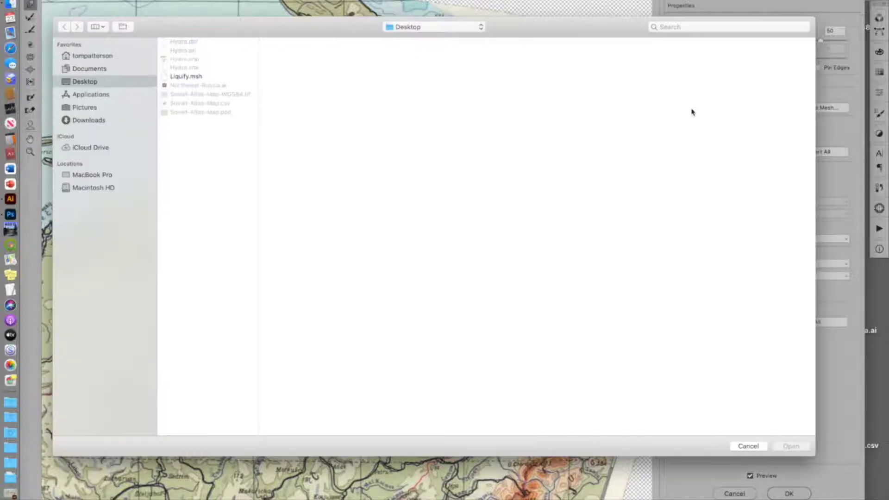
double_click(188, 79)
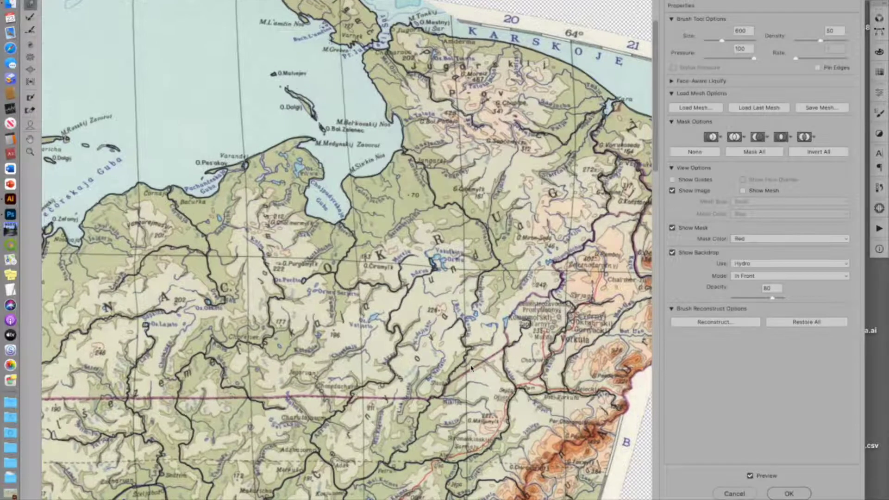
left_click(789, 494)
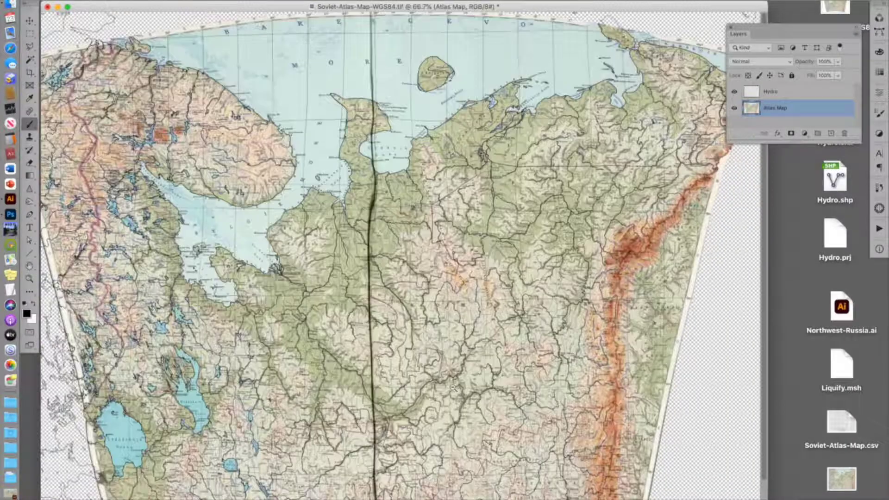
Step: Zoom out and delete the Hydro layer
left_click(454, 388, "alt")
left_click(453, 388, "alt")
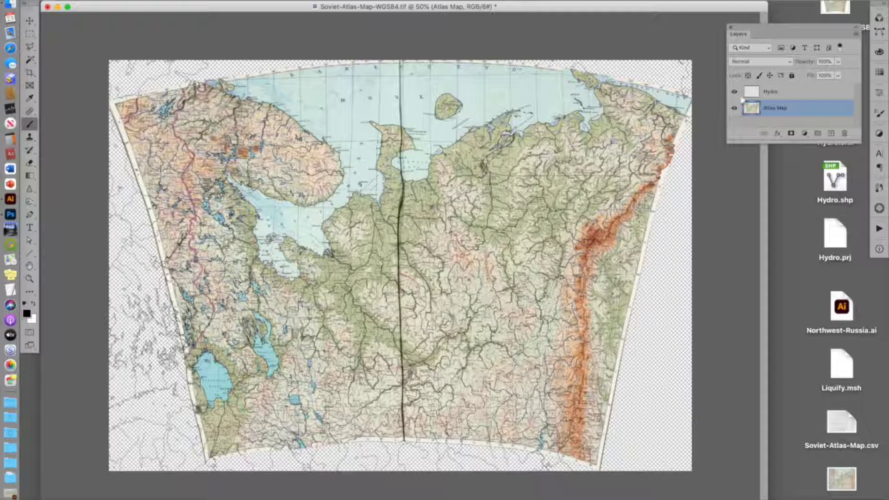
left_click_drag(762, 91, 844, 133)
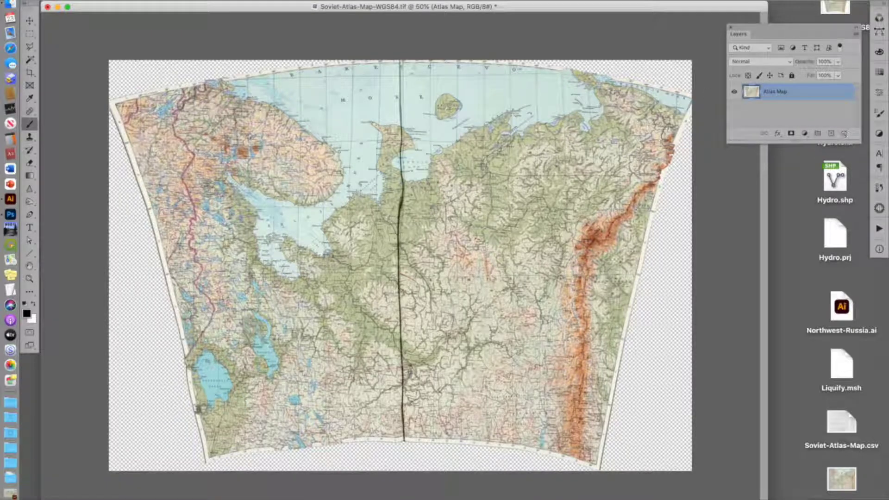
Step: Quick-save the map as GeoTIFF with Geographic Imager, naming it Soviet-Atlas-Map-WGS84-L.tif
left_click(79, 0)
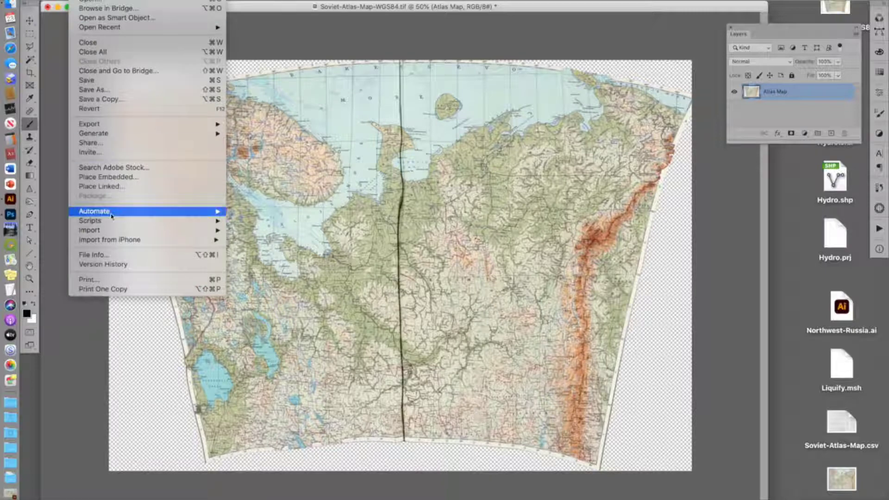
mouse_move(111, 217)
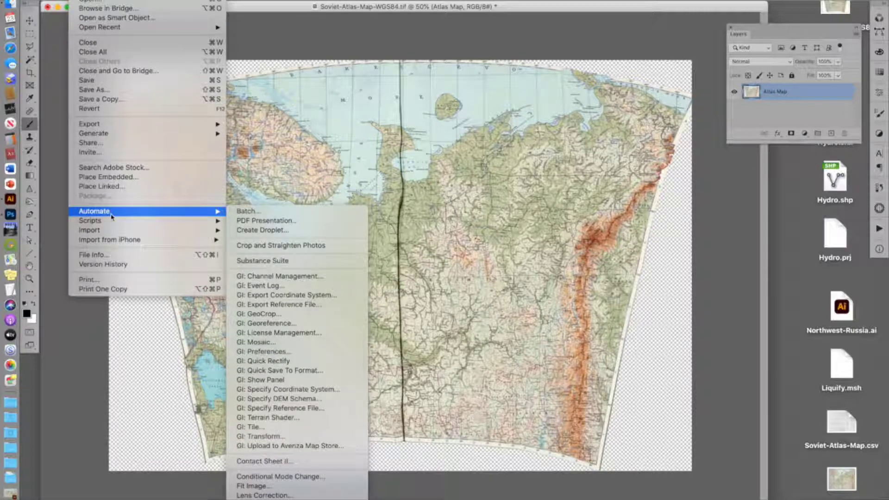
left_click(308, 371)
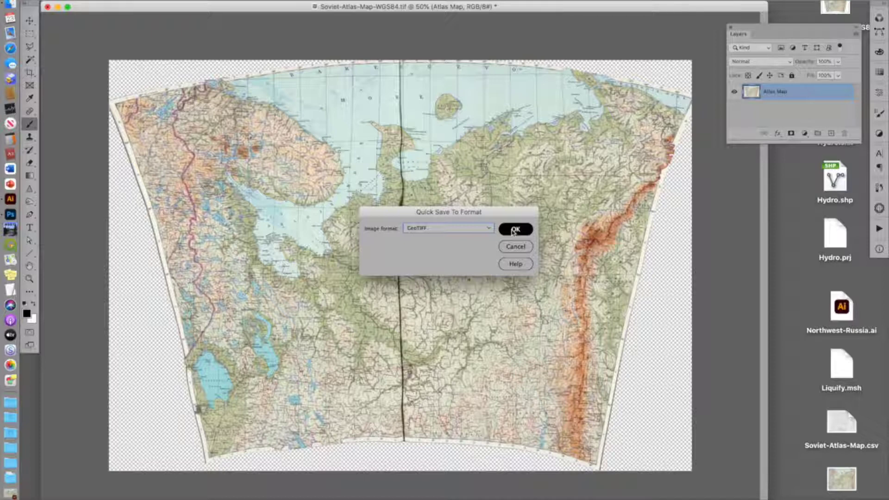
left_click(514, 230)
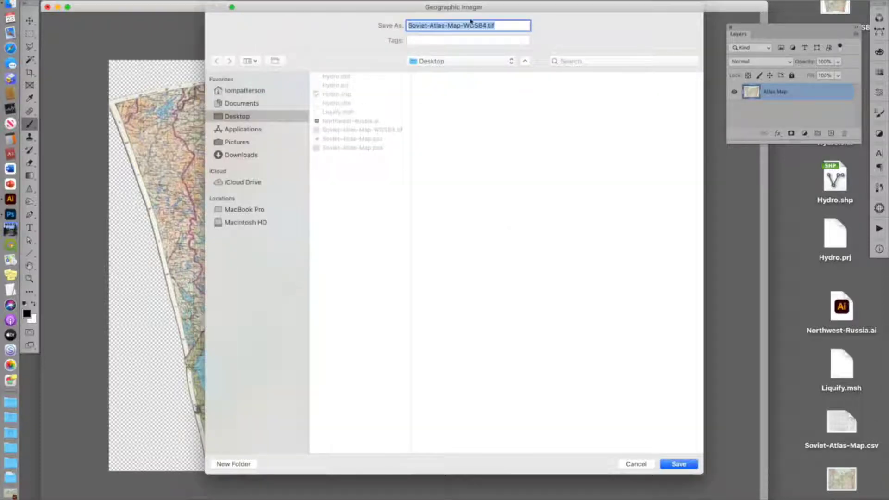
left_click(487, 25)
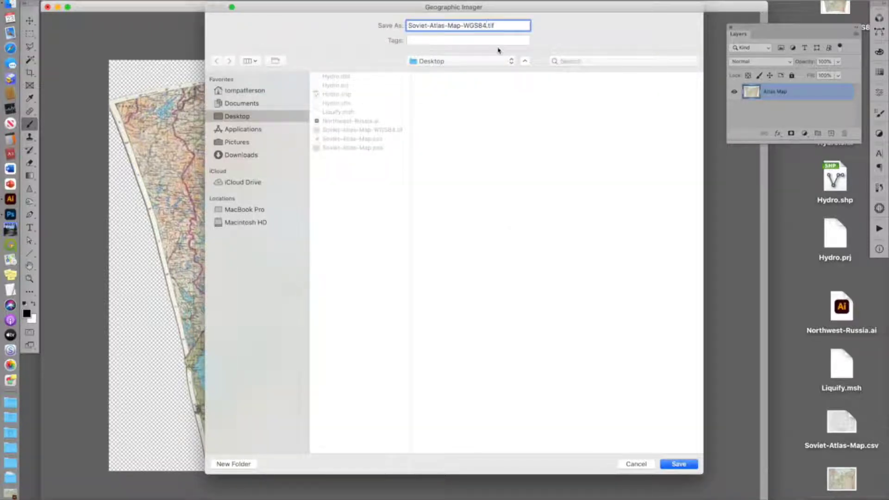
type("-L")
left_click(679, 464)
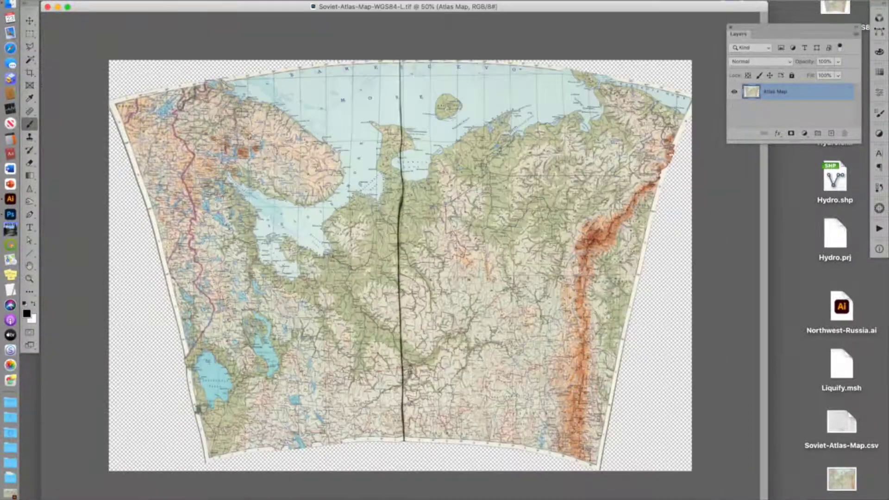
Step: Switch to Illustrator with the Northwest-Russia.ai map
double_click(120, 6)
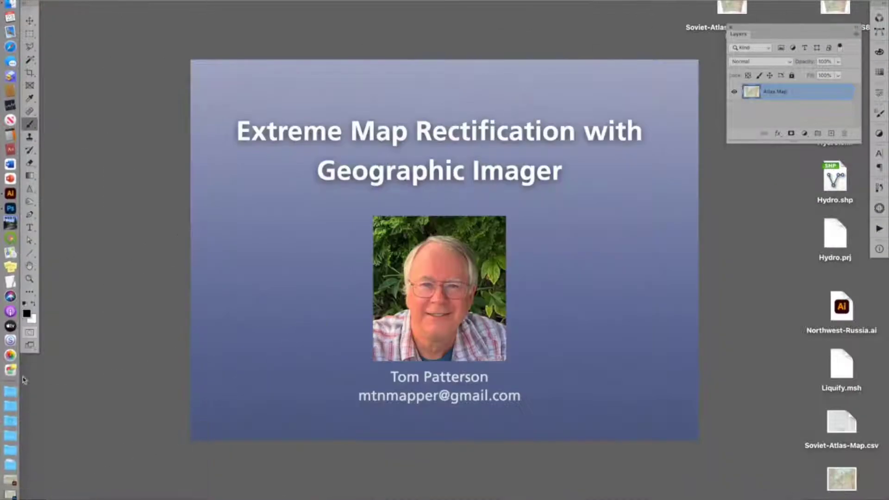
left_click(16, 481)
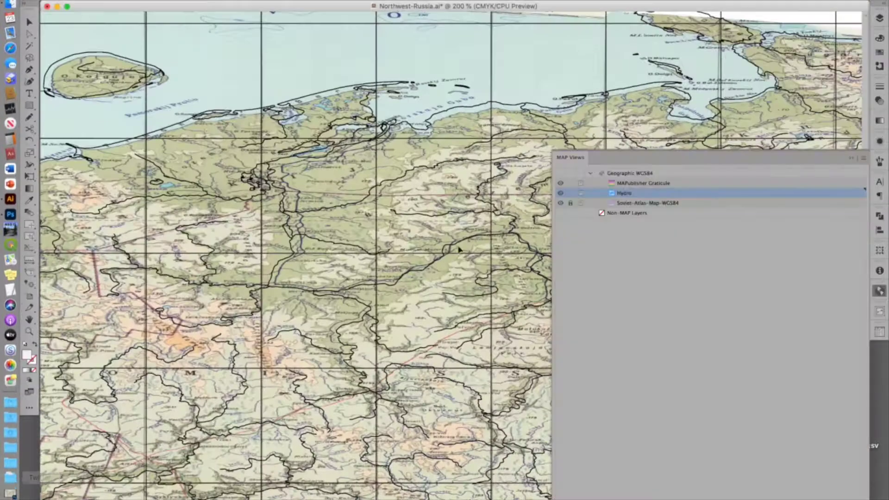
Step: Import Soviet-Atlas-Map-WGS84-L.tif as map data, flattening its layers to a single image
left_click(75, 1)
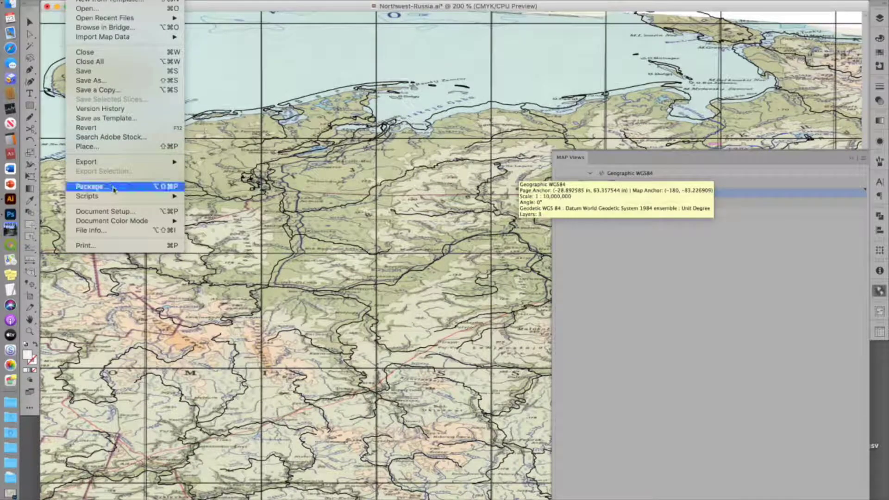
mouse_move(122, 37)
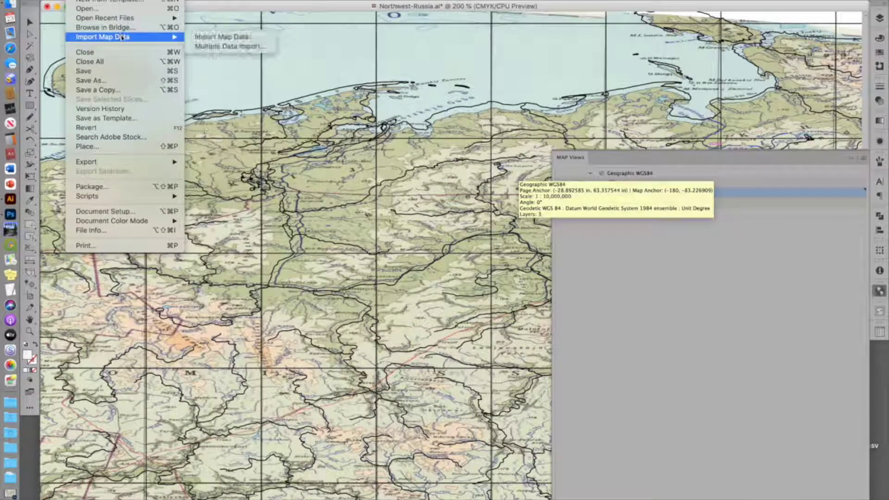
left_click(218, 37)
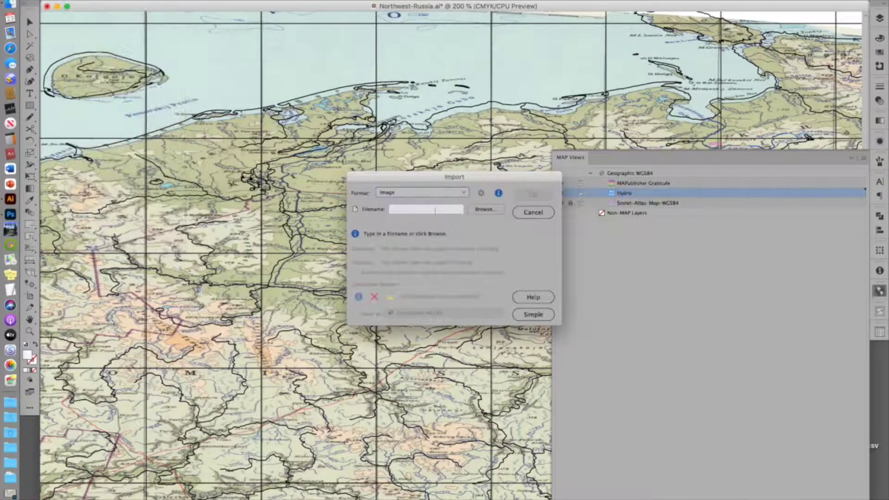
left_click(487, 210)
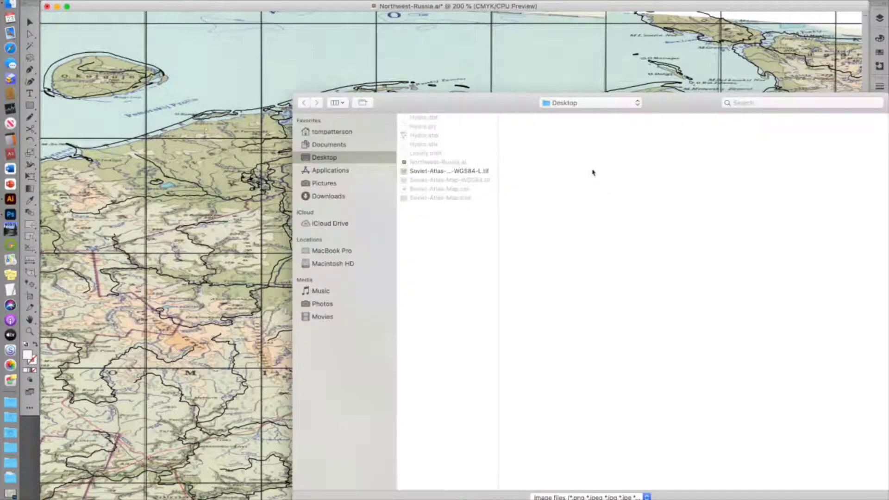
double_click(476, 173)
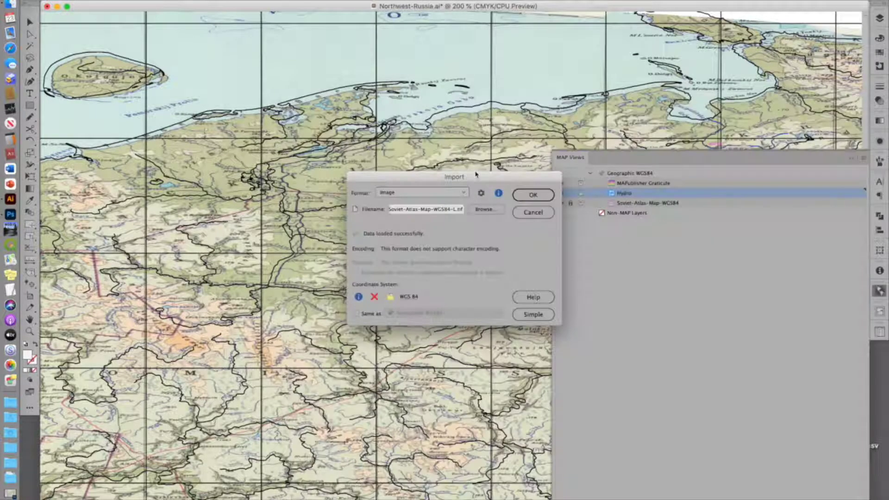
left_click(531, 197)
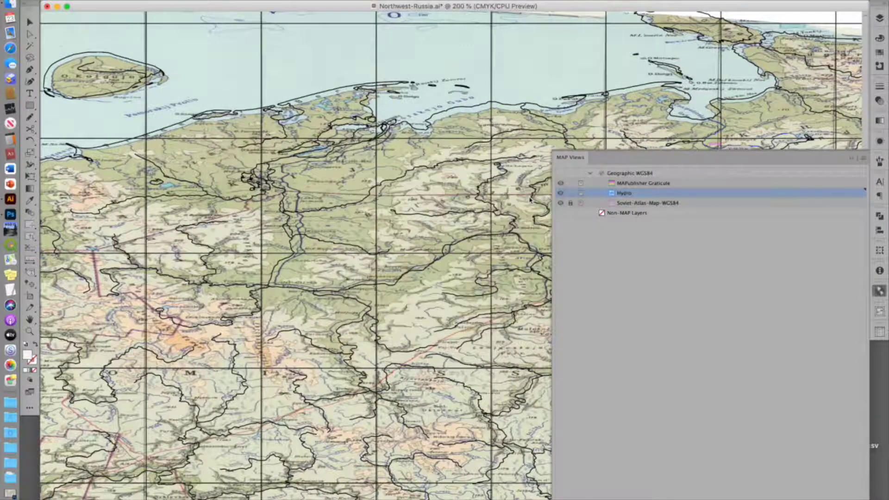
left_click(540, 226)
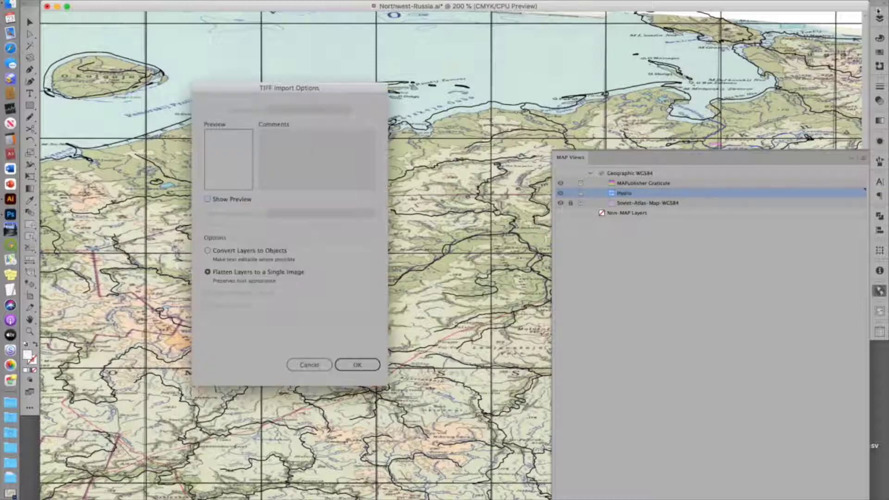
left_click(358, 364)
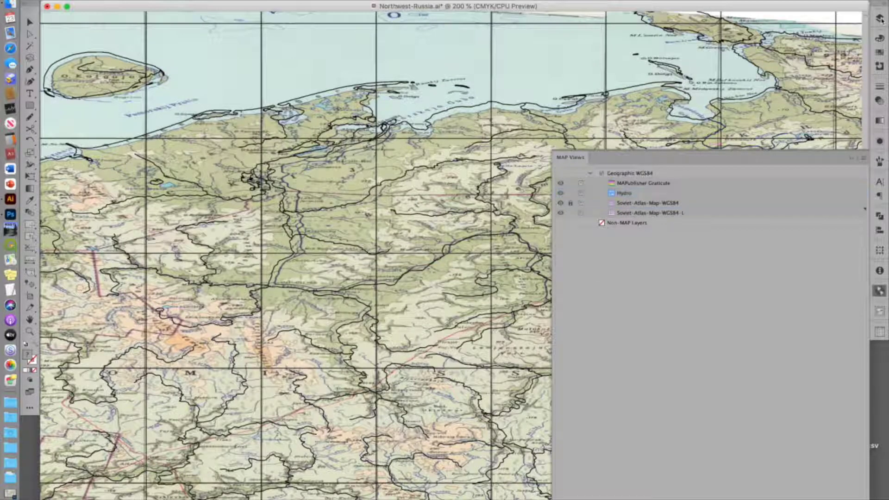
Step: Open the Layers panel and hide the MAPublisher Graticule layer
left_click(882, 19)
left_click_drag(773, 61, 769, 49)
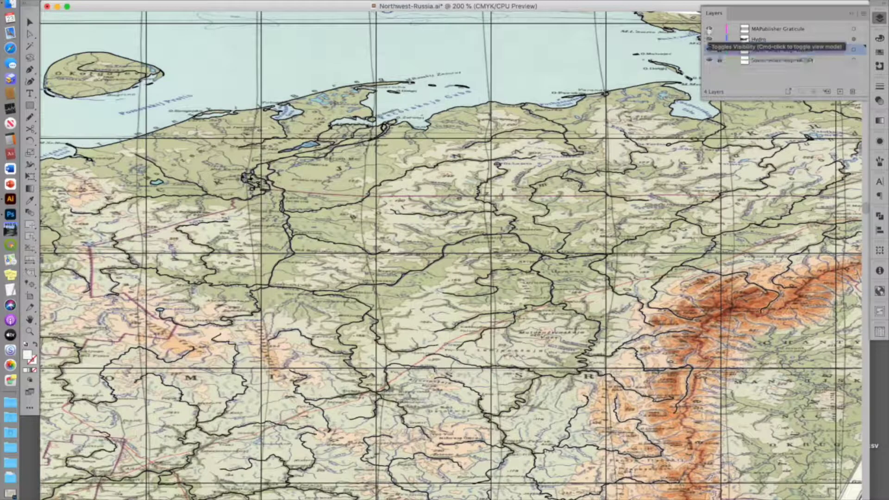
left_click(709, 28)
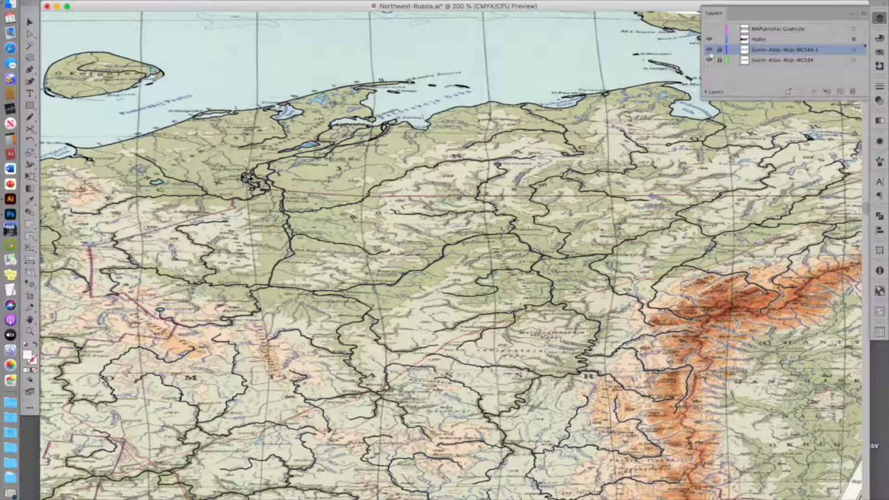
Step: Toggle the Soviet-Atlas-Map-WGS84-L layer's visibility on and off to compare it with the original map
left_click(710, 50)
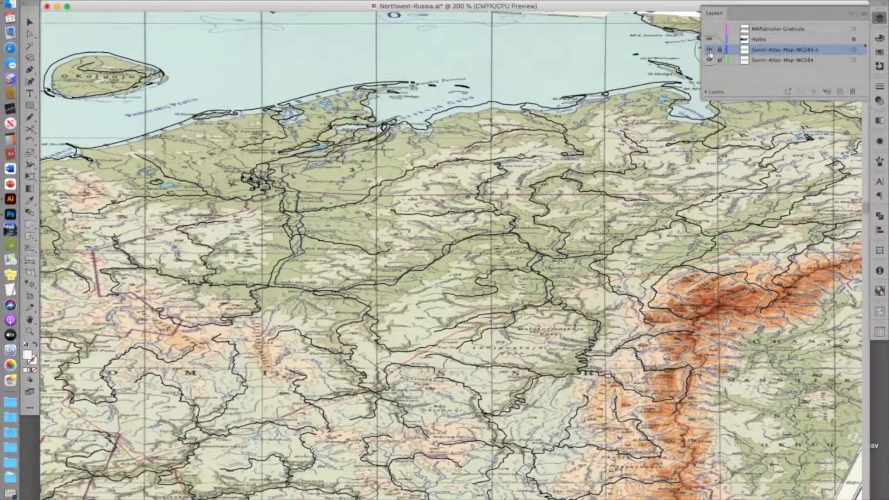
left_click(710, 50)
left_click(710, 51)
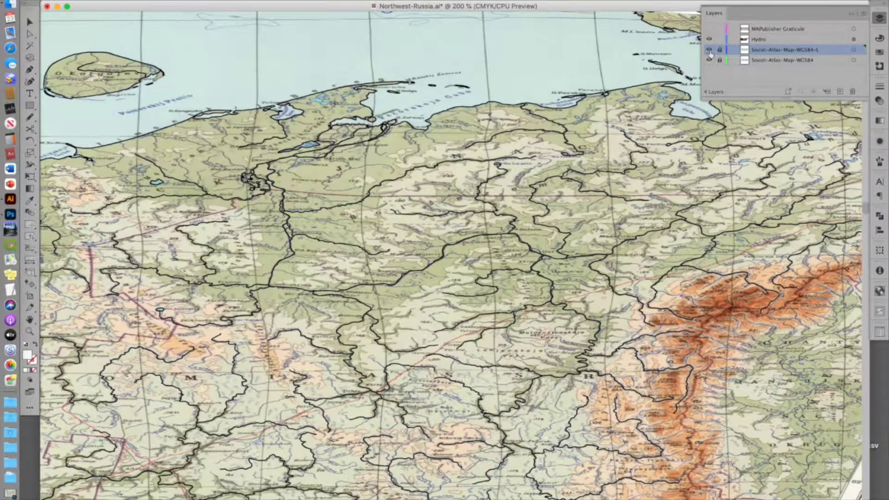
left_click(710, 51)
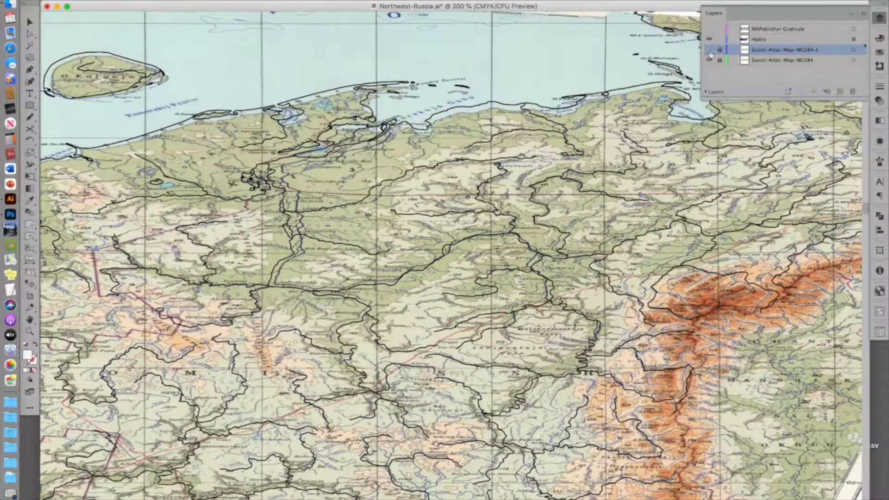
left_click(710, 50)
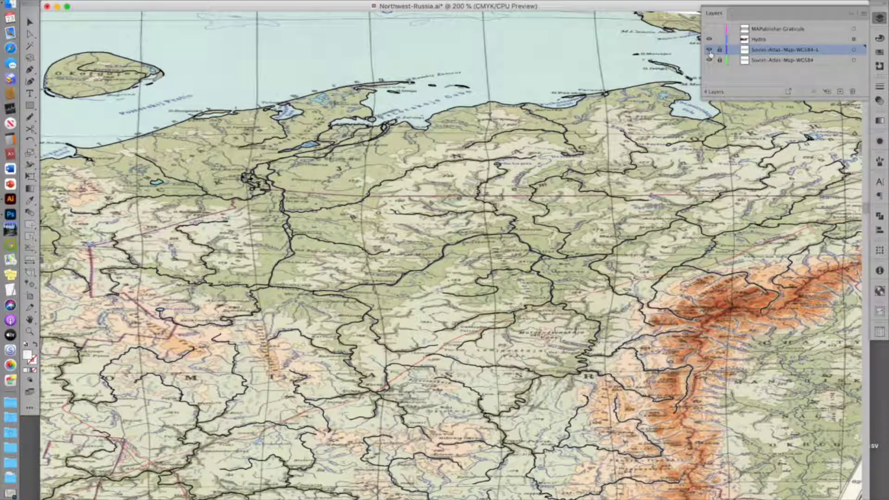
Step: Examine how the warped map lines up with the Hydro lines across the region
scroll(541, 221, "down", 3)
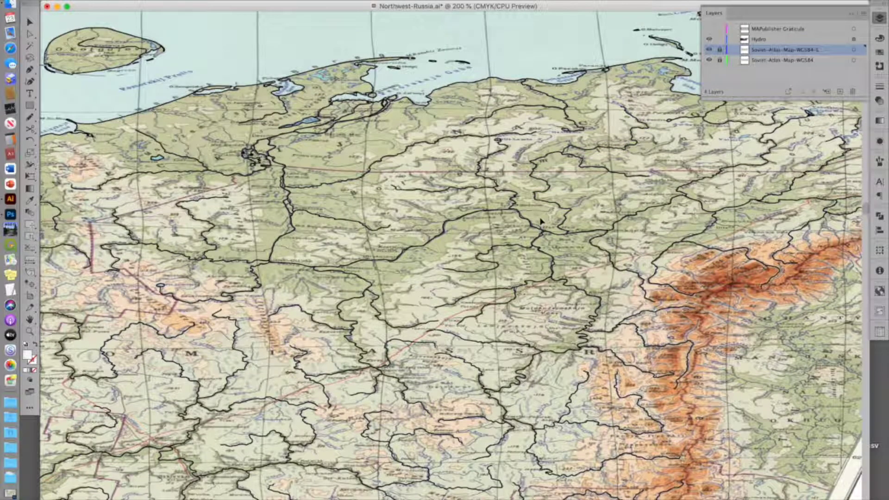
scroll(541, 221, "down", 10)
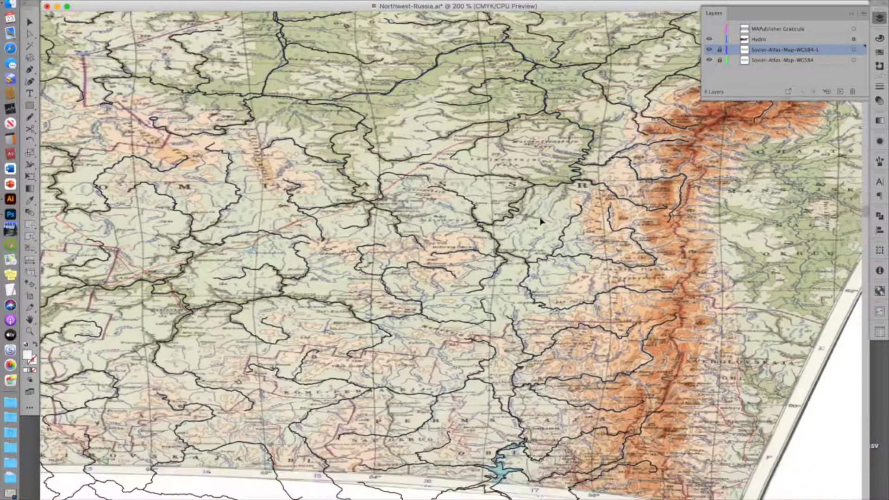
scroll(541, 221, "left", 8)
scroll(541, 221, "up", 4)
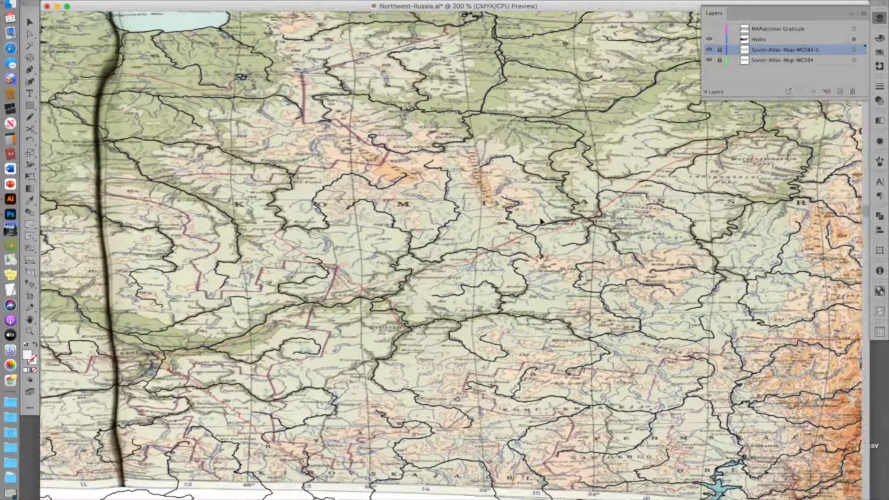
scroll(541, 221, "up", 8)
scroll(541, 222, "right", 4)
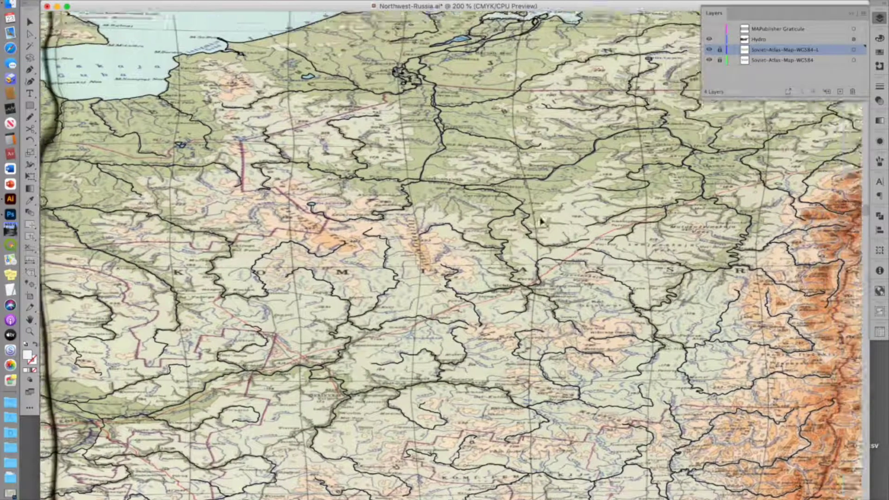
scroll(541, 222, "up", 3)
scroll(541, 221, "right", 2)
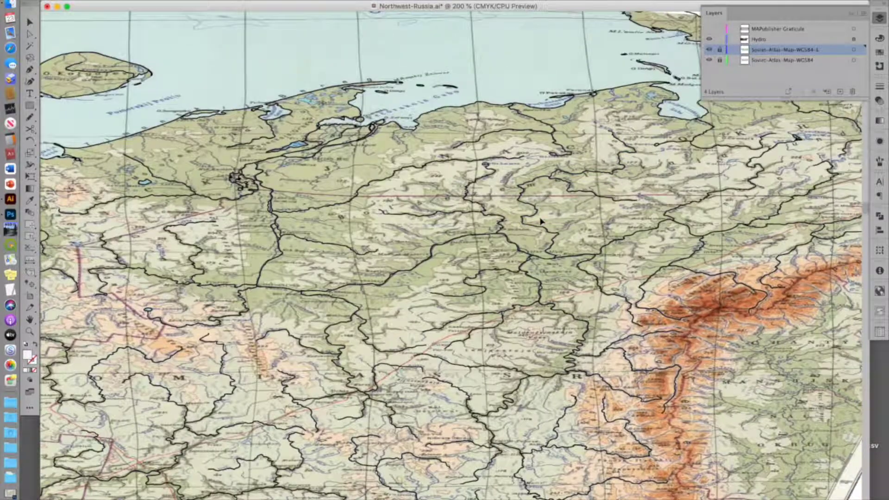
scroll(541, 222, "right", 3)
scroll(541, 222, "up", 1)
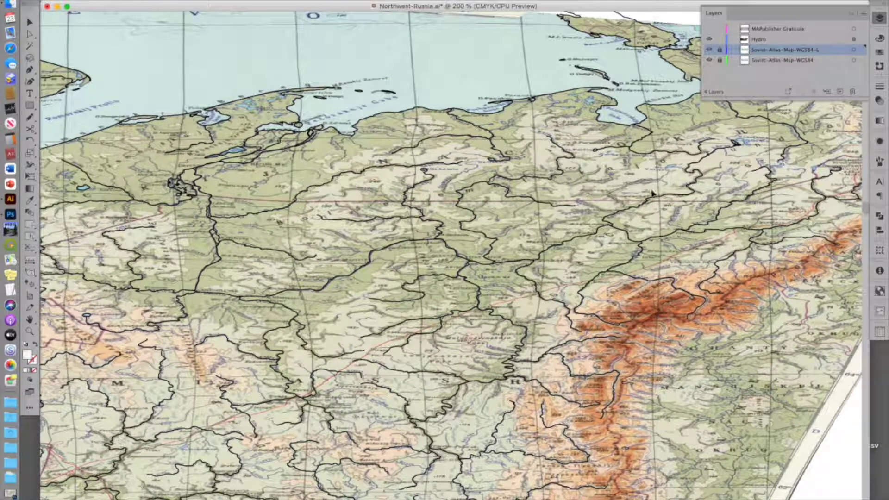
Step: Zoom in closely on a river area and select a Hydro line to check its fit
left_click_drag(562, 226, 575, 235)
scroll(449, 249, "left", 5)
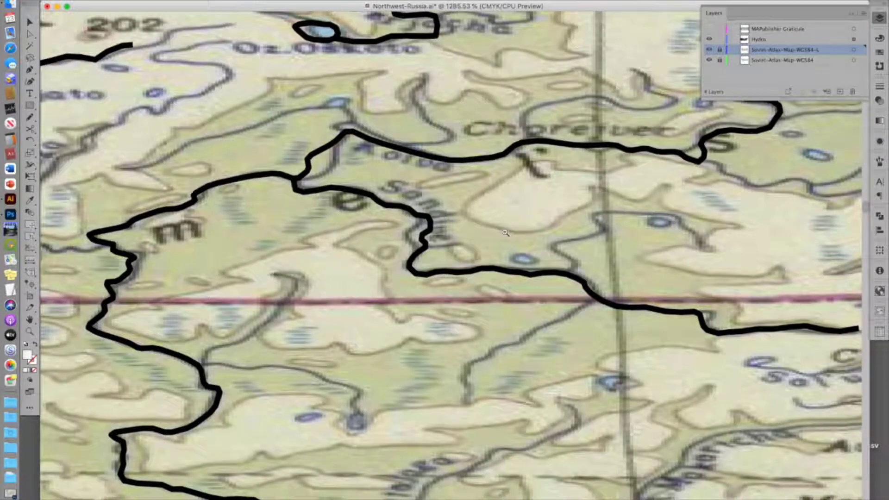
left_click(506, 233, "alt")
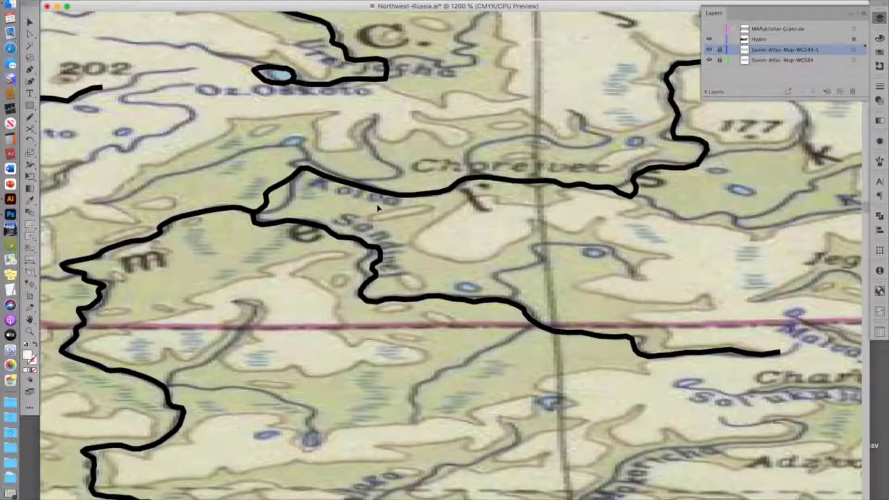
left_click(443, 195)
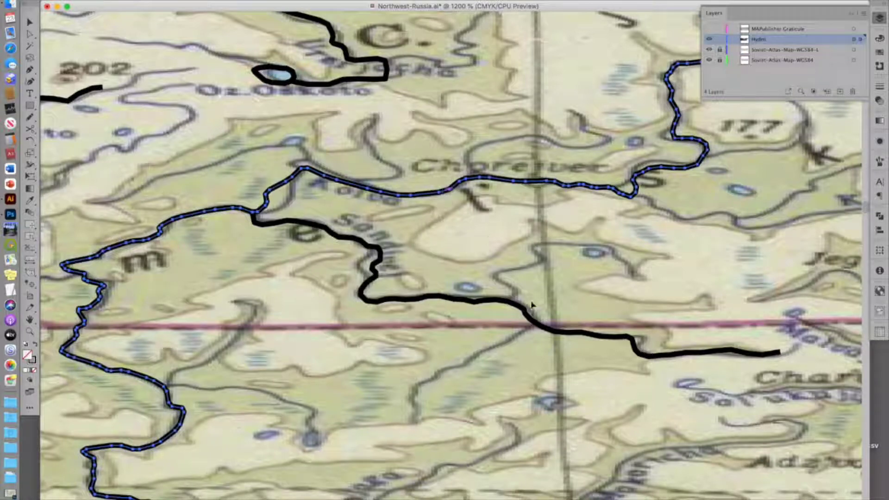